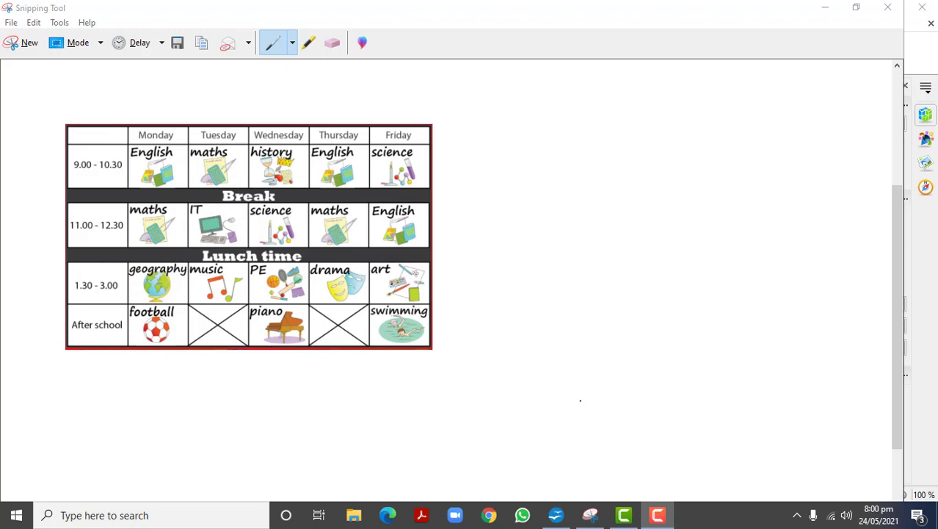
Step: Switch to OpenOffice Writer and start inserting a table named MyTimeTable
left_click(556, 515)
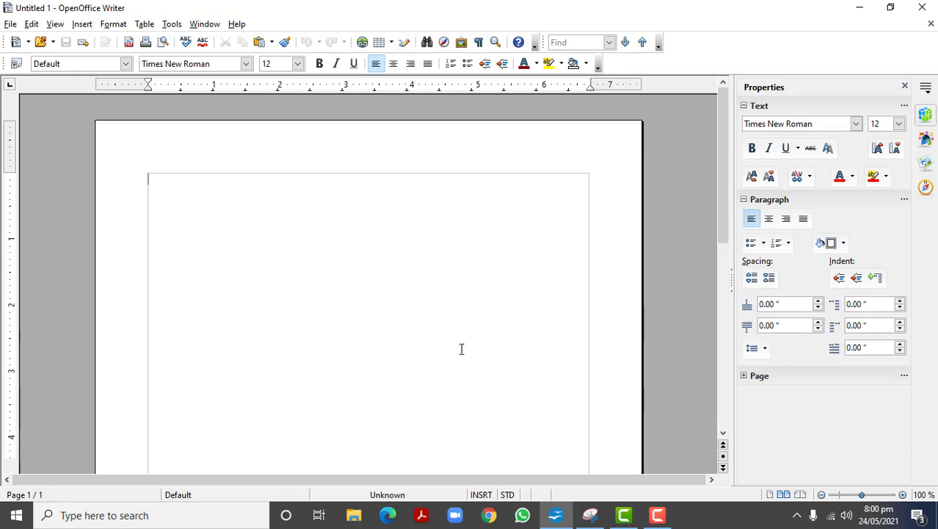
left_click(147, 26)
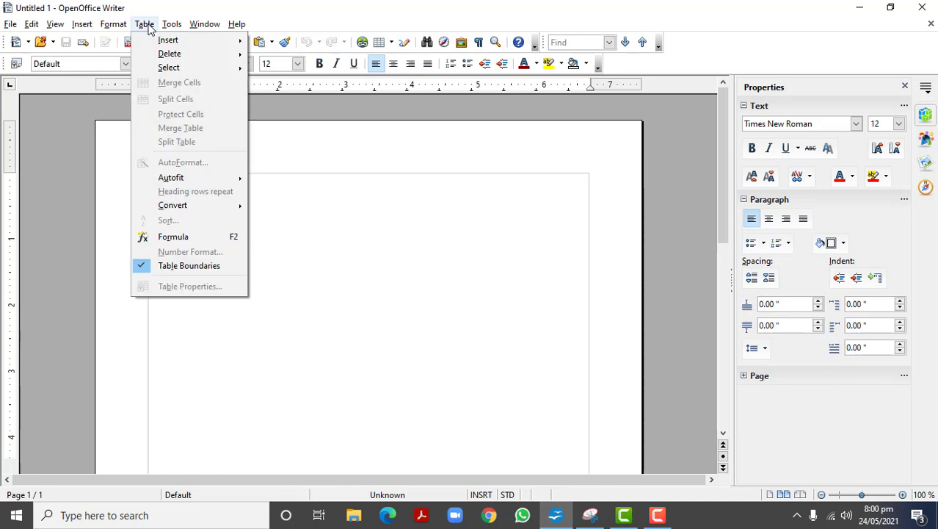
mouse_move(153, 42)
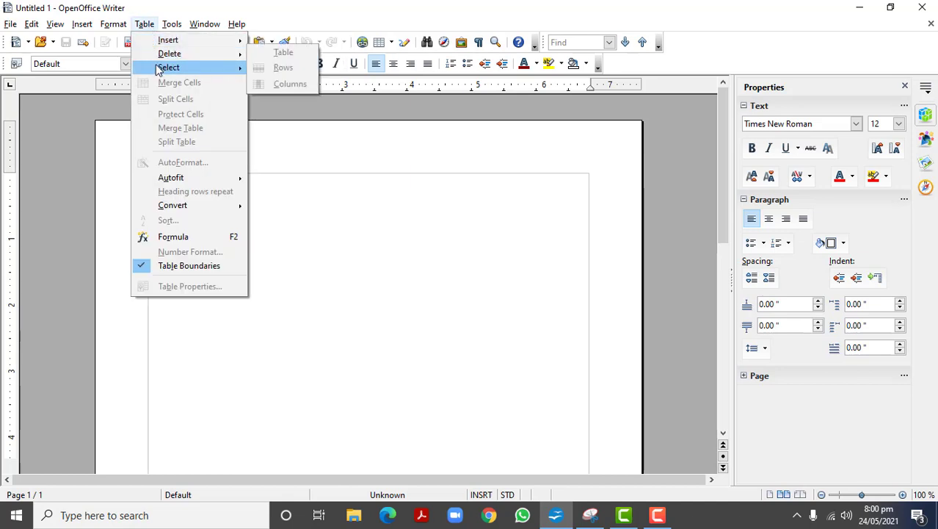
mouse_move(157, 68)
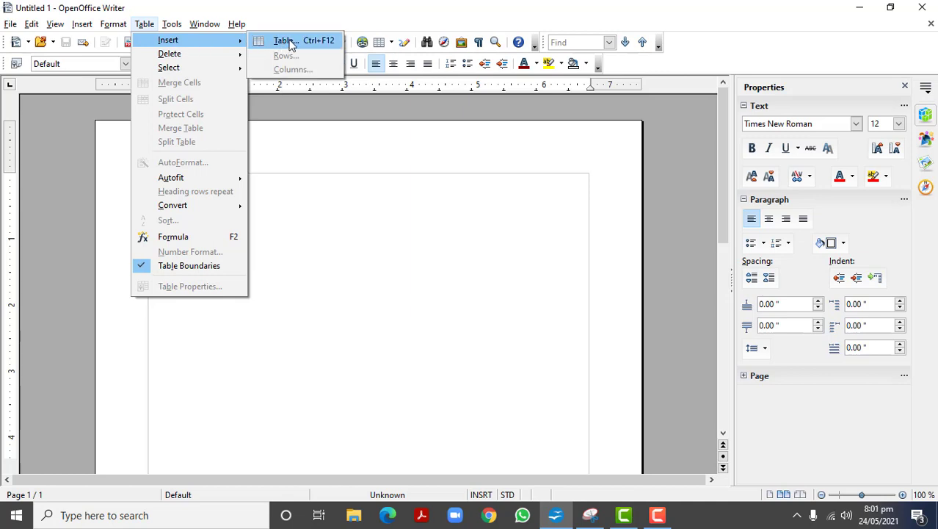
left_click(290, 43)
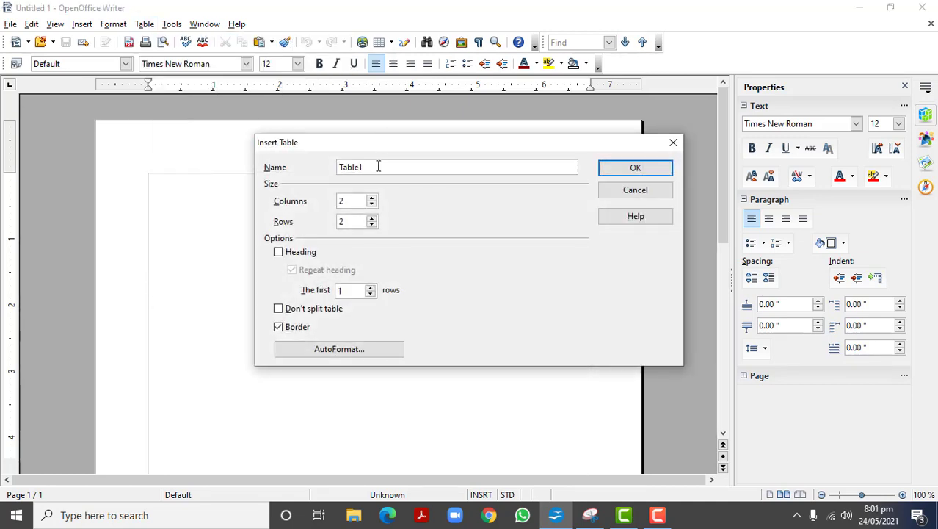
left_click_drag(376, 167, 337, 166)
type("TimeTable")
left_click(337, 167)
type("My")
Step: Set the new table's size to 6 columns and 7 rows
left_click(372, 198)
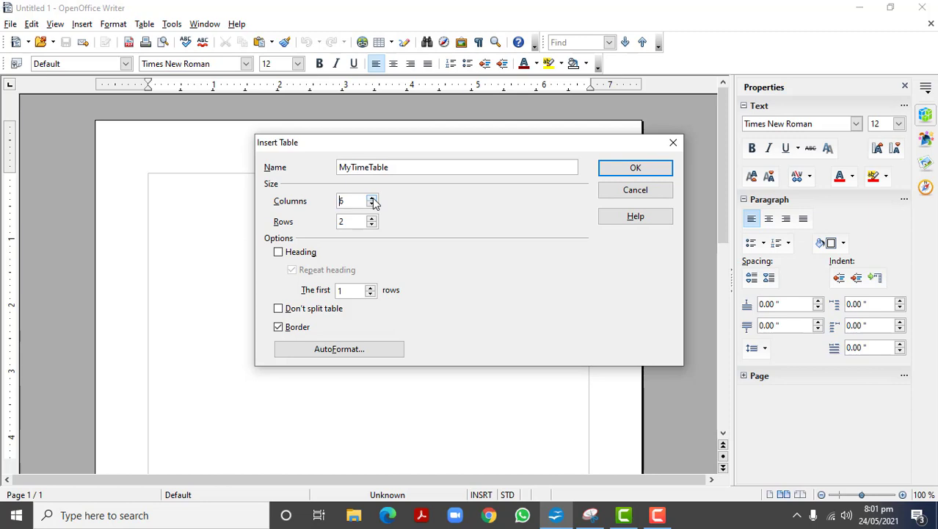
left_click(373, 219)
left_click(372, 219)
left_click(279, 253)
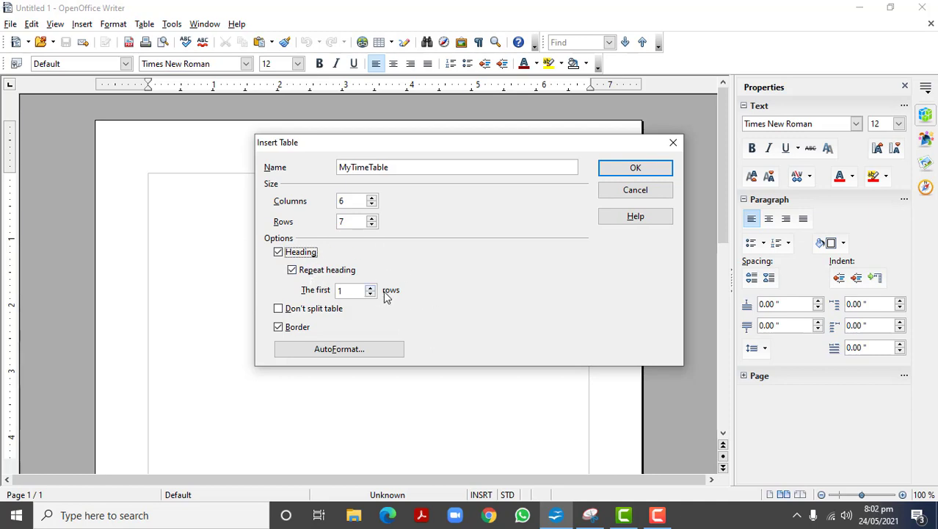
left_click(278, 253)
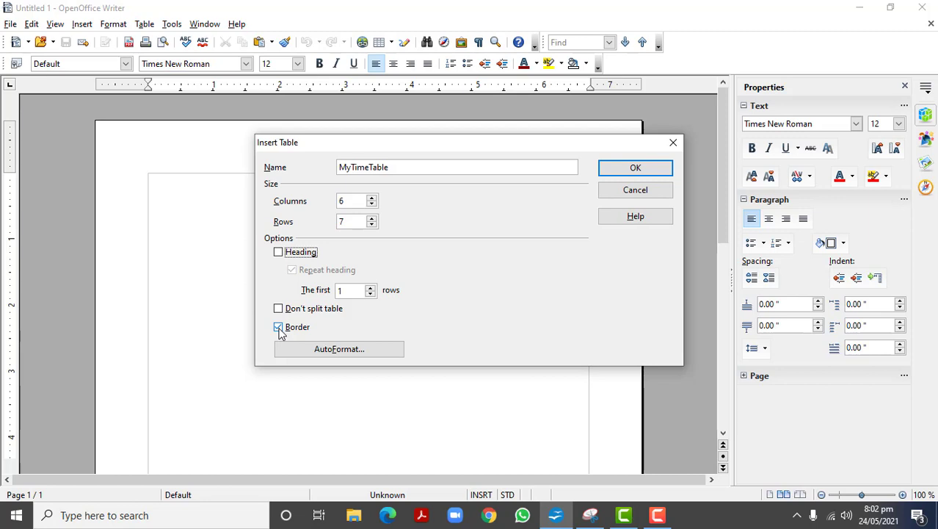
left_click(279, 328)
left_click(278, 327)
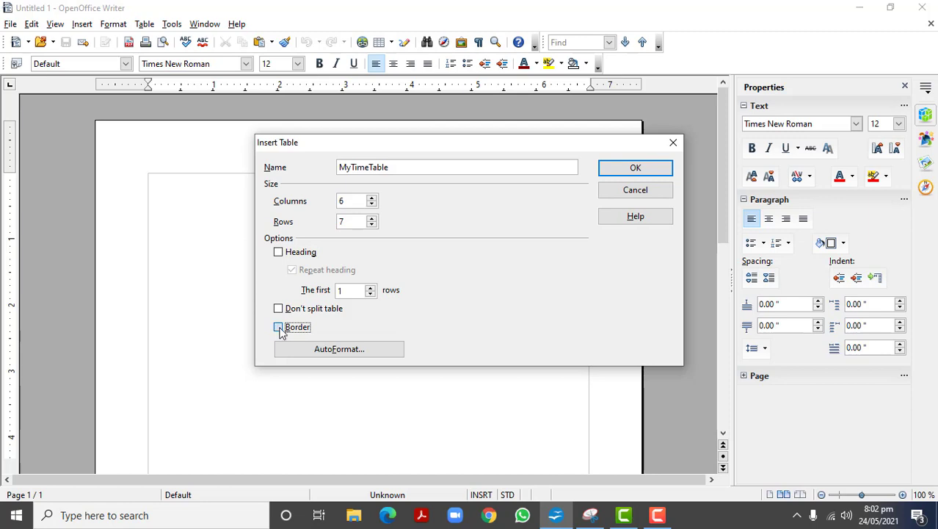
Step: Preview the AutoFormat table styles from Default through Gray without applying any of them
left_click(340, 349)
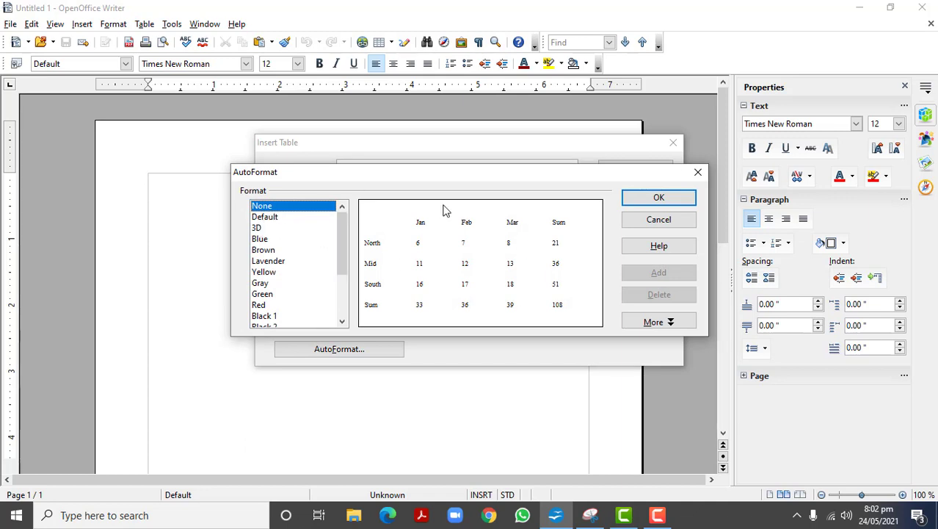
left_click(260, 219)
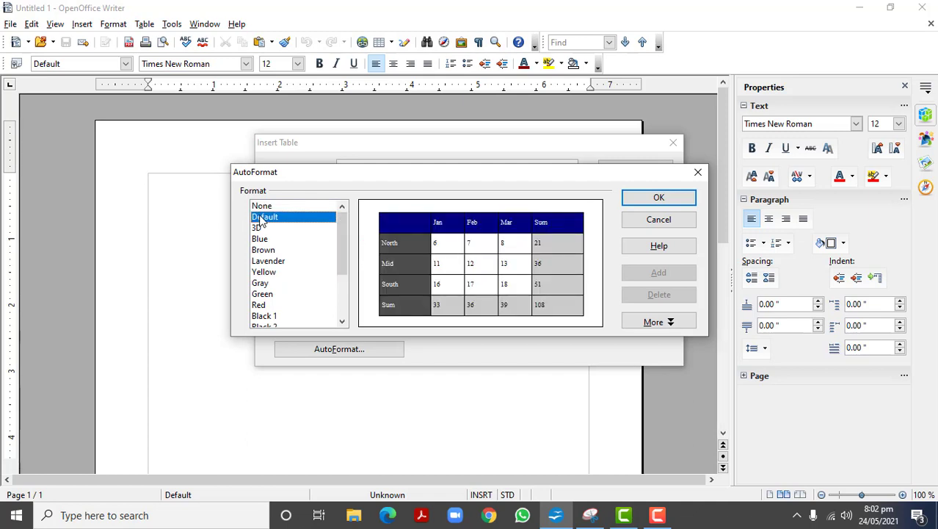
key("Down")
key("Down")
key("Down")
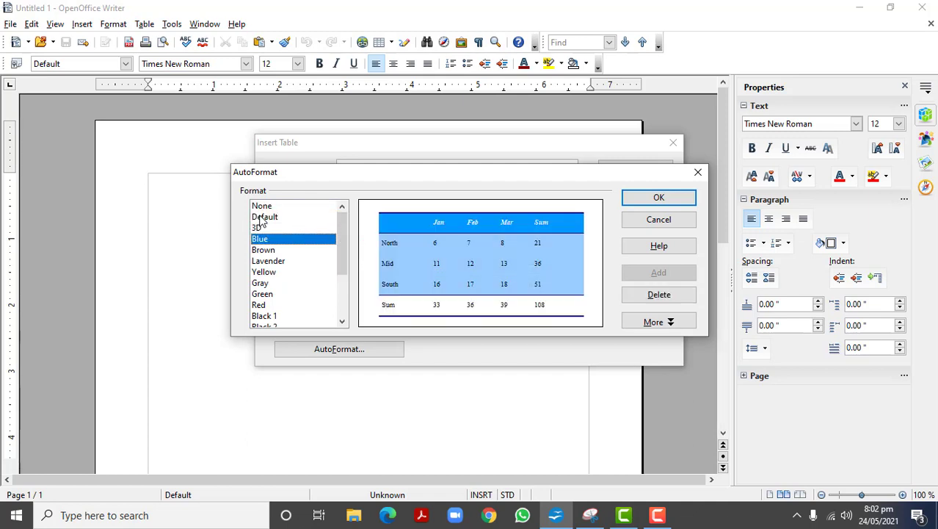
key("Down")
key("Down")
key("Down")
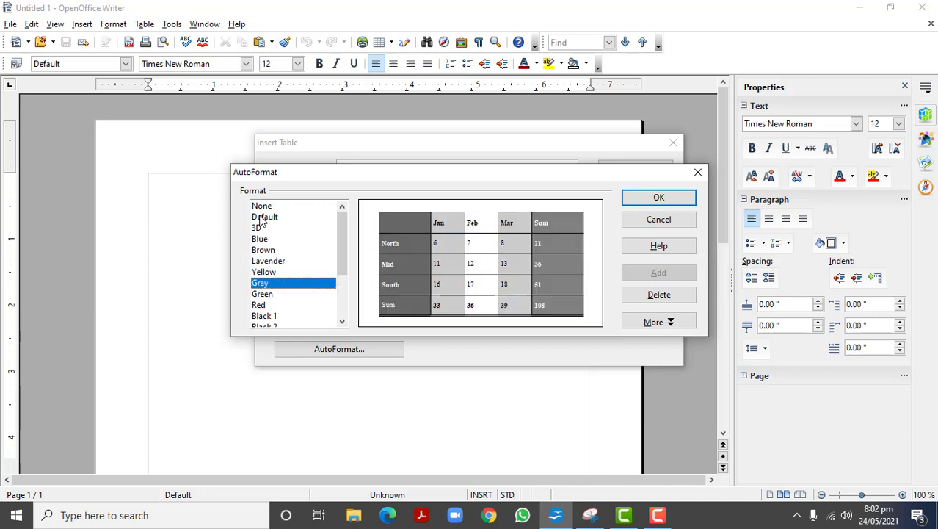
left_click(697, 172)
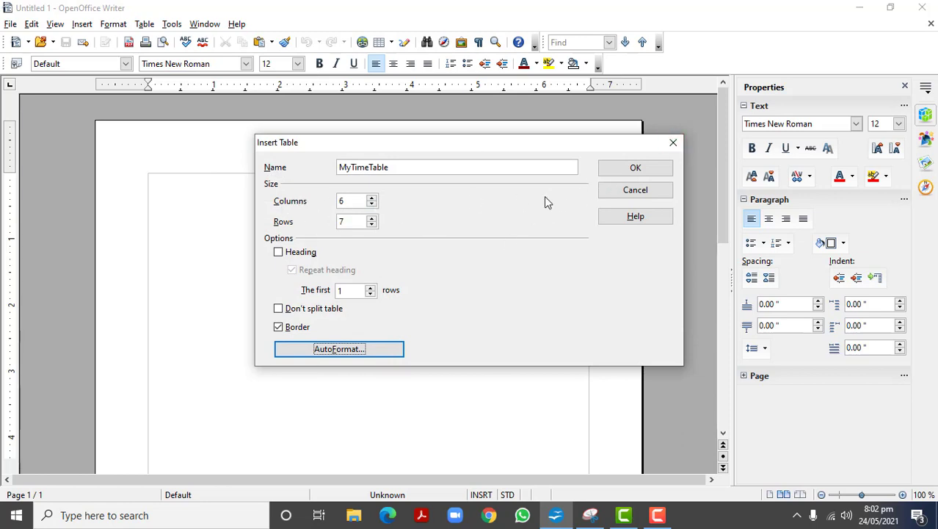
Step: Insert the configured table into the document and move the floating Table toolbar below it
left_click(641, 171)
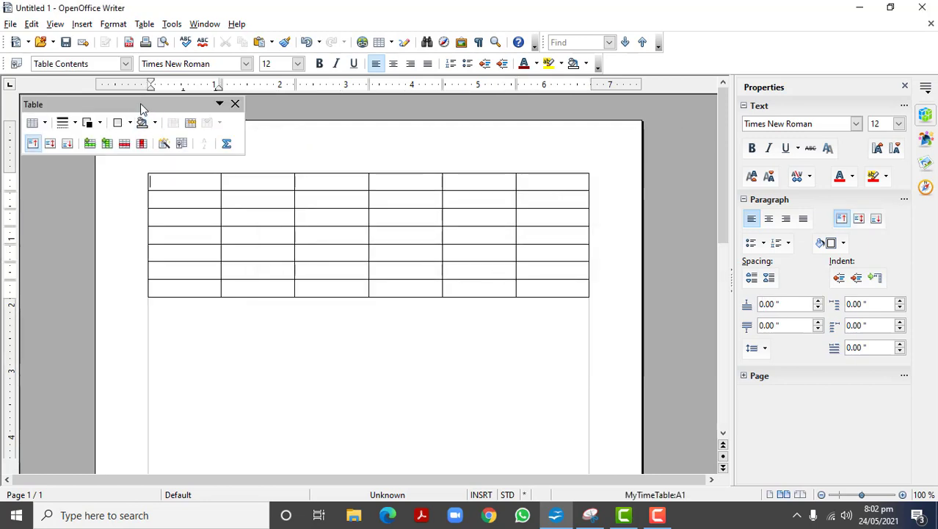
left_click_drag(142, 109, 369, 337)
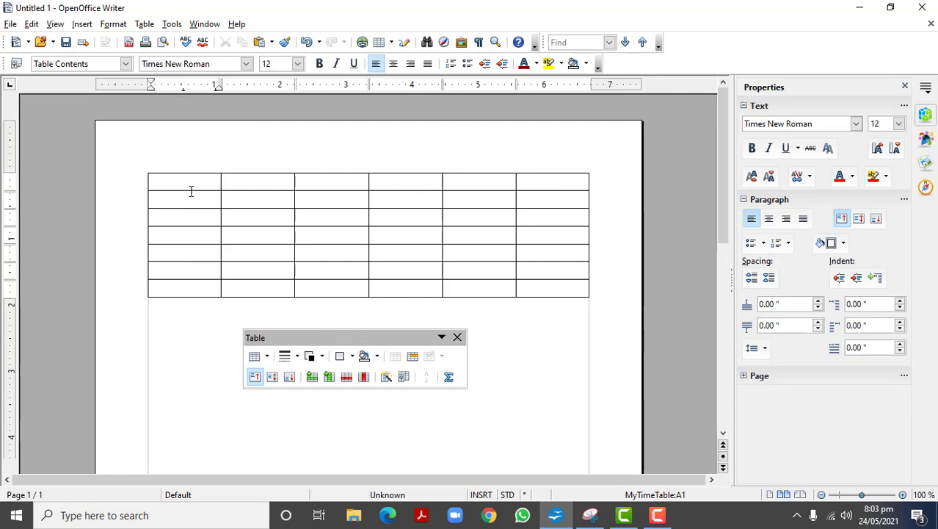
left_click_drag(184, 180, 614, 234)
left_click(266, 256)
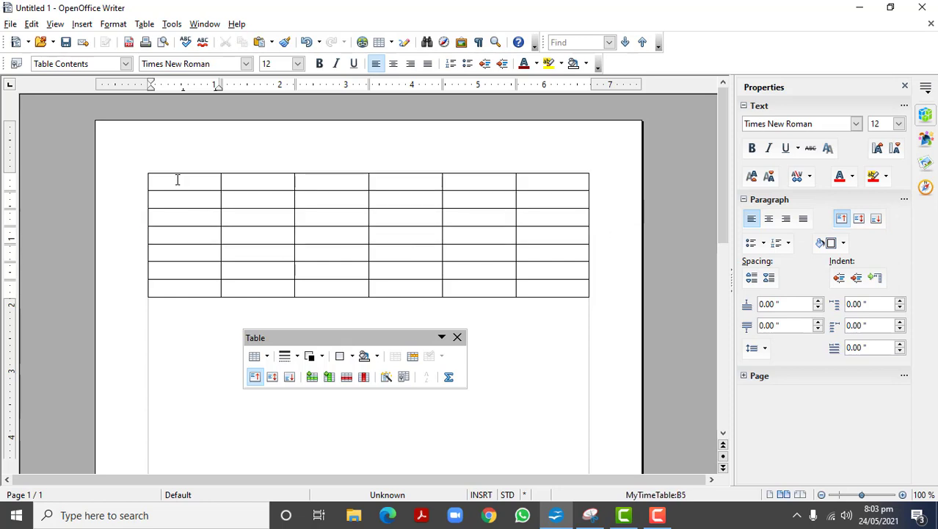
left_click_drag(178, 179, 193, 287)
left_click_drag(257, 182, 274, 287)
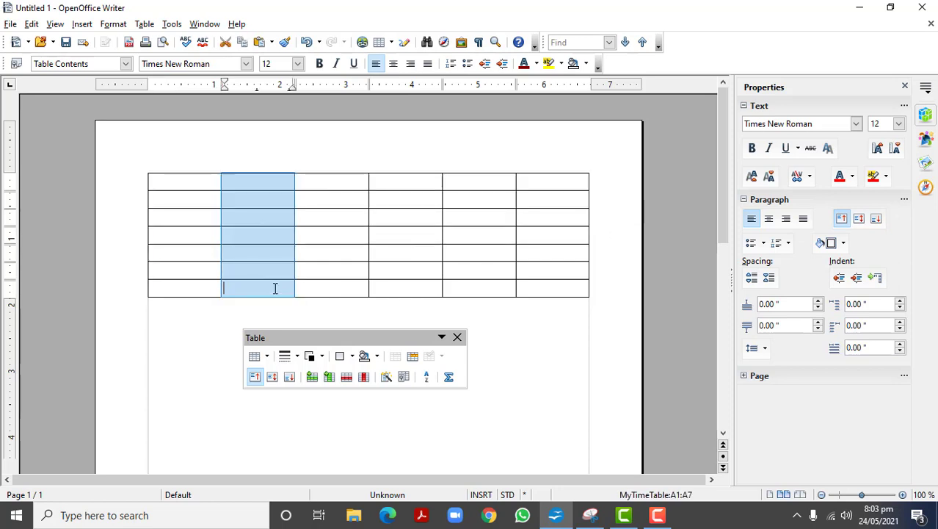
left_click(354, 264)
left_click(422, 252)
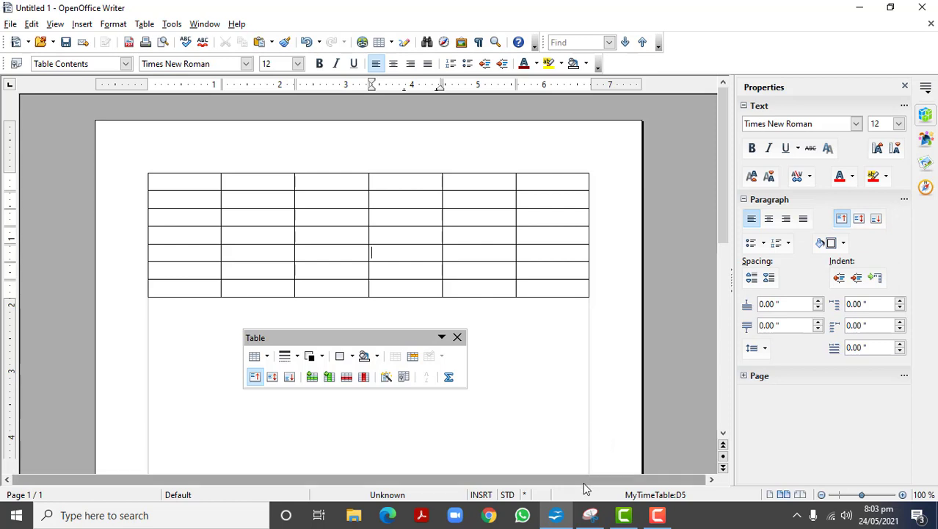
Step: Check the sample timetable in Snipping Tool, return to Writer and merge all cells of the table's third row
left_click(590, 516)
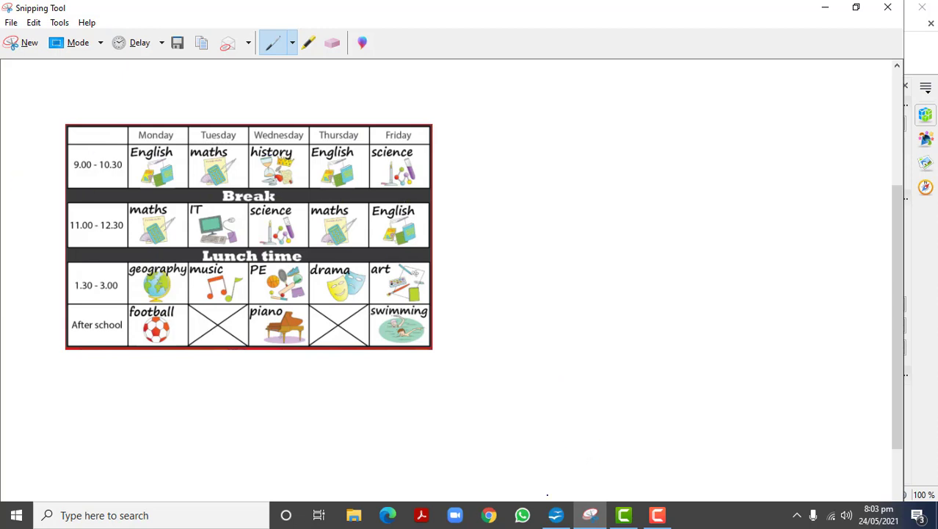
left_click(556, 514)
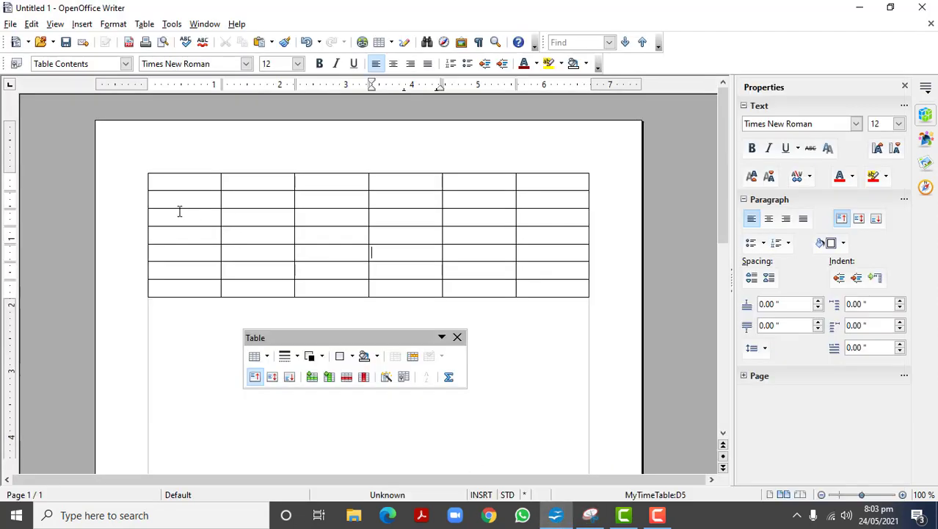
left_click_drag(172, 217, 560, 216)
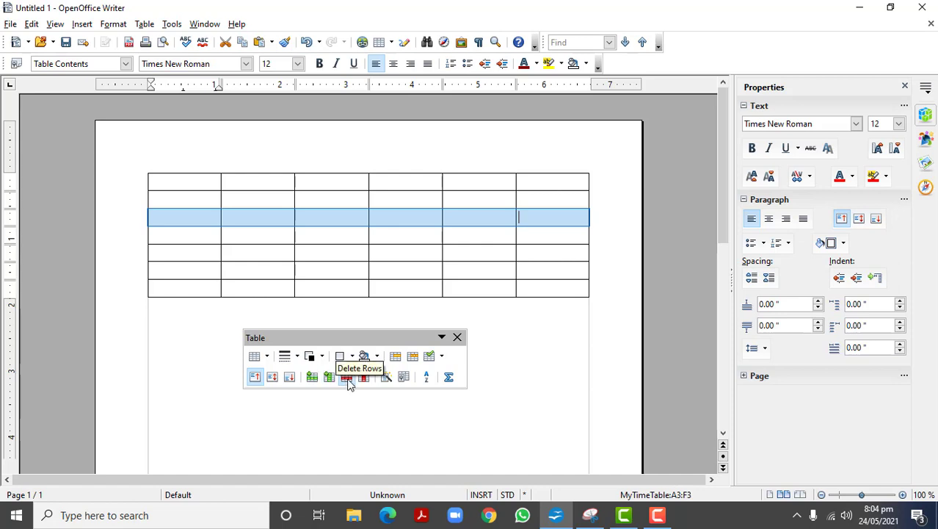
left_click(397, 358)
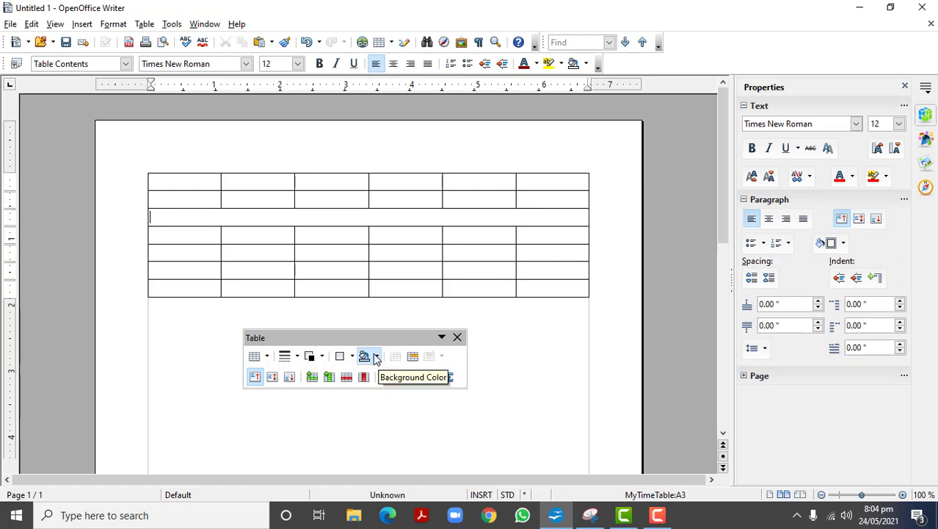
Step: Fill the merged third row with a black background
left_click(377, 357)
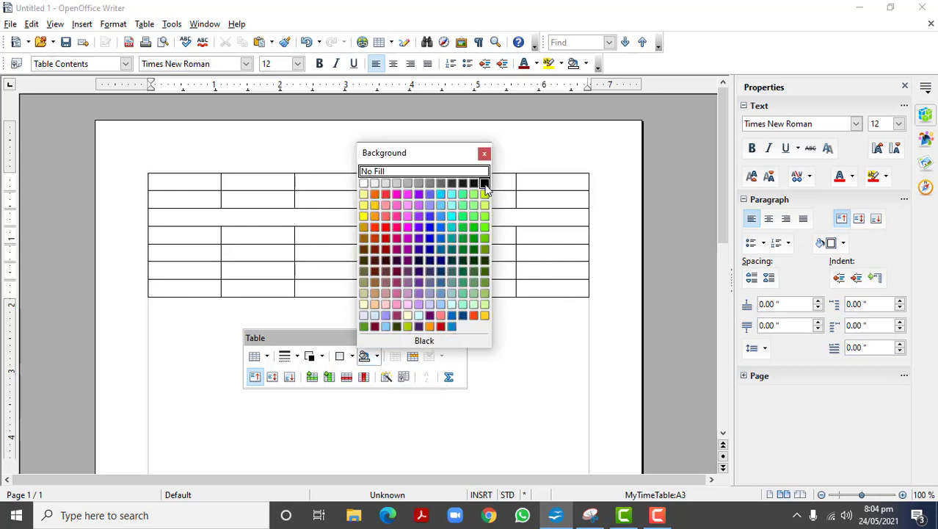
left_click(485, 183)
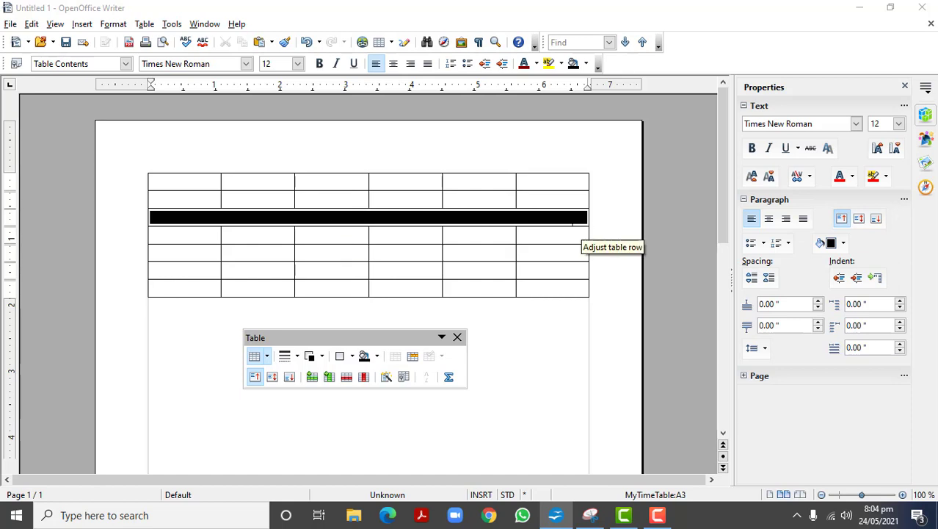
left_click(425, 235)
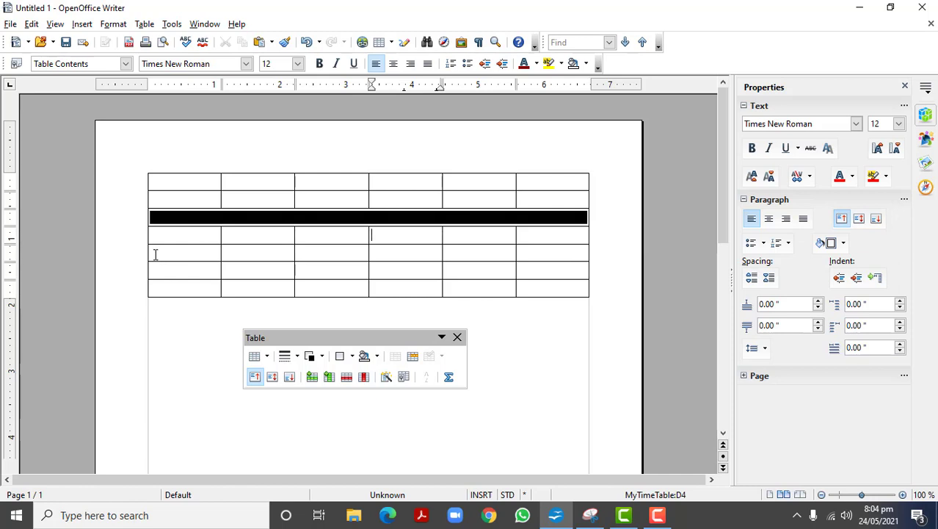
Step: Close the floating Table toolbar and merge all cells of the table's fifth row
left_click_drag(155, 254, 555, 251)
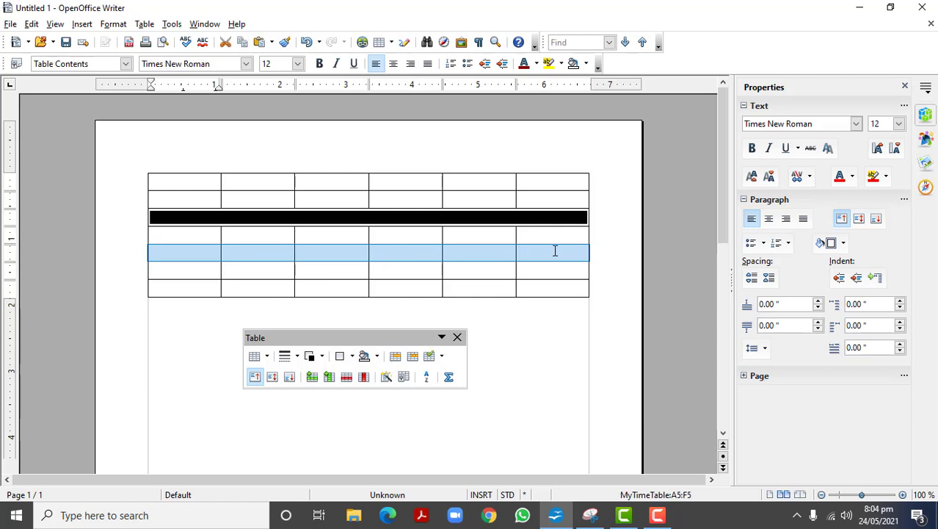
left_click(456, 337)
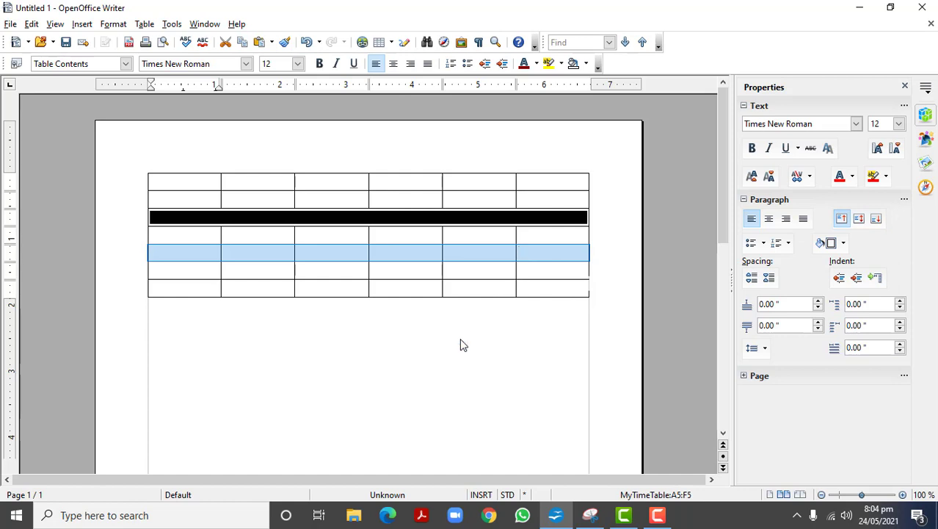
left_click(145, 23)
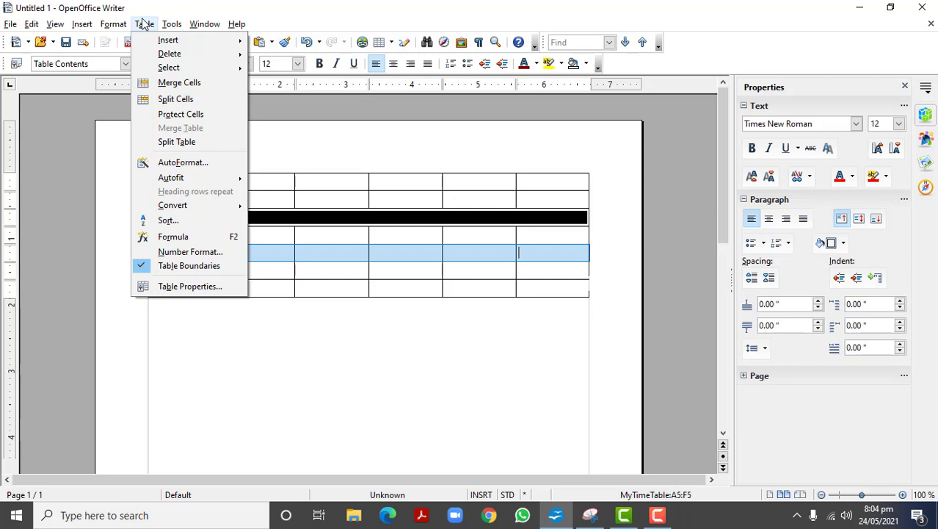
left_click(190, 83)
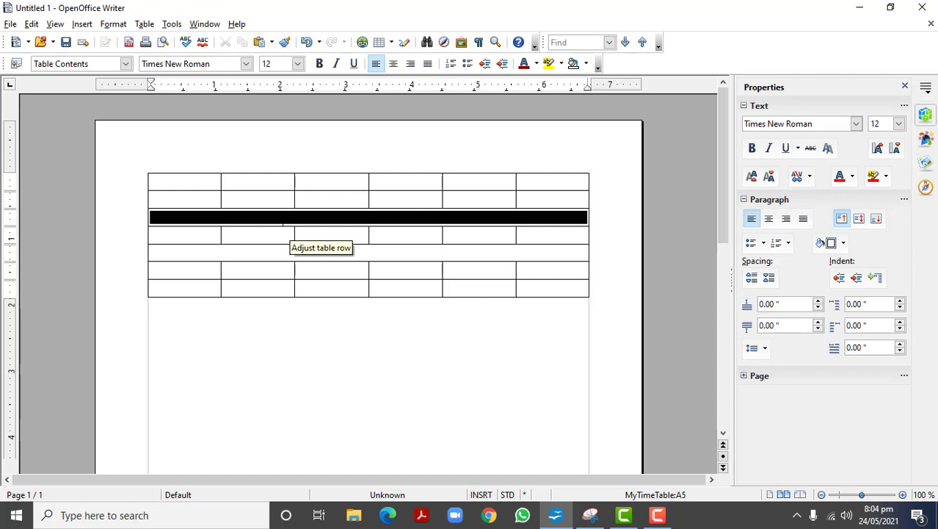
Step: Give the merged fifth row's cell a black background through the table properties
left_click(146, 25)
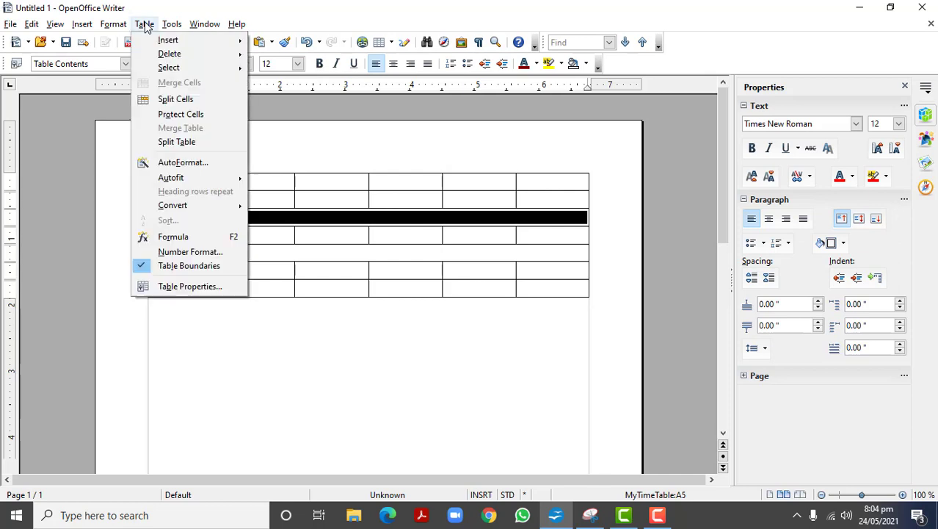
left_click(185, 286)
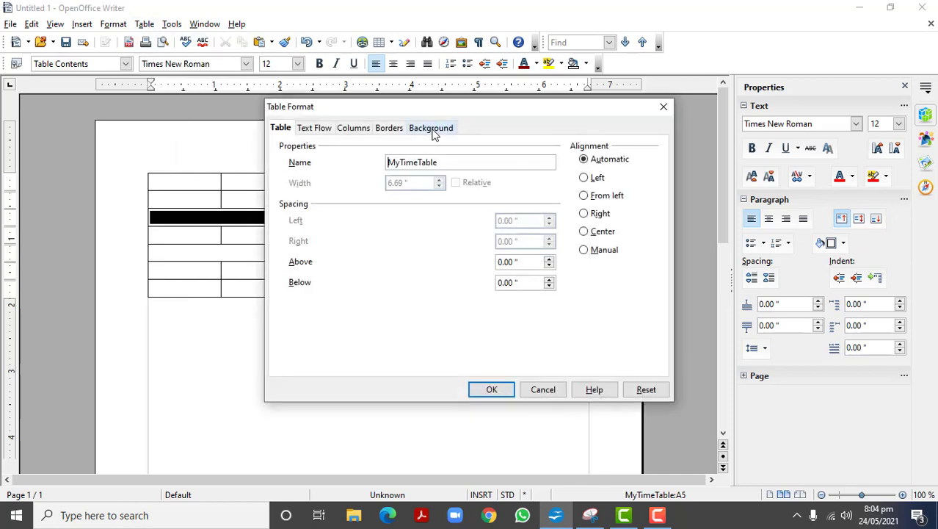
left_click(433, 131)
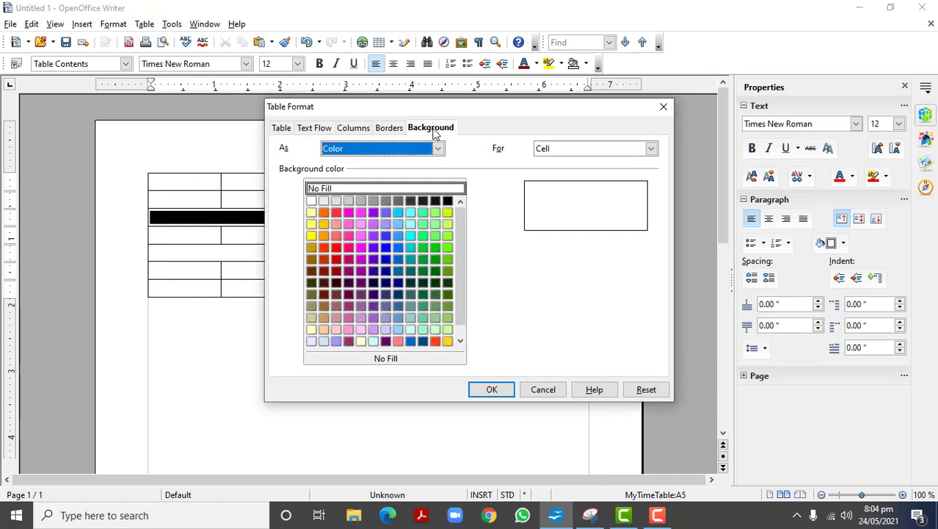
left_click(448, 201)
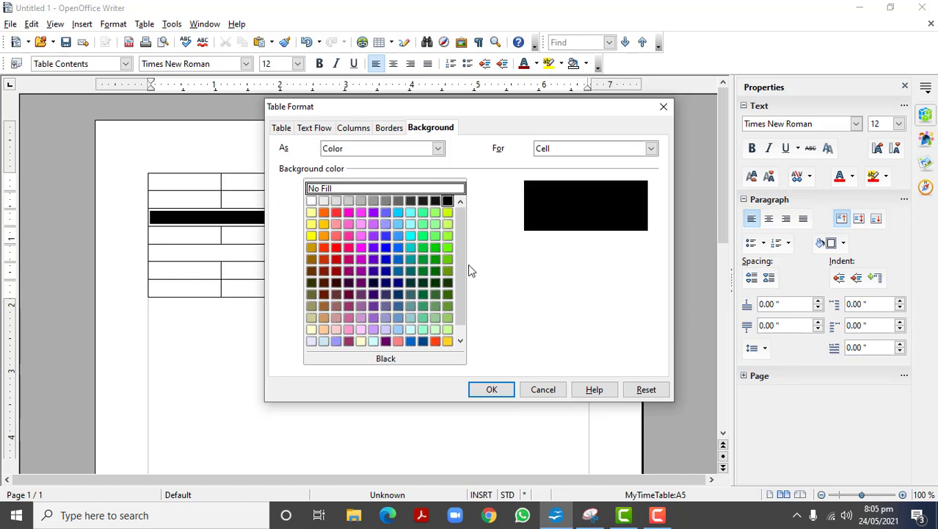
left_click(492, 390)
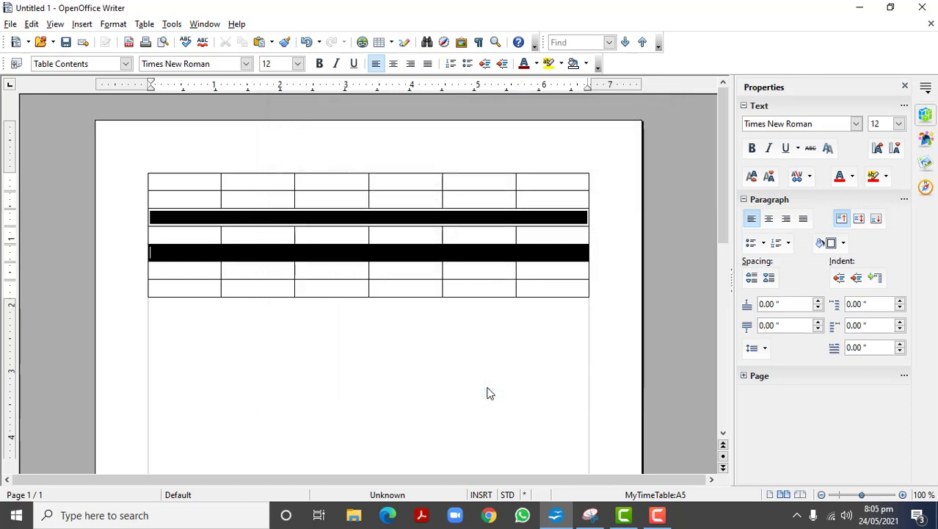
Step: Check the sample timetable in Snipping Tool, return to Writer and enter "Break" in the upper black row
left_click(413, 355)
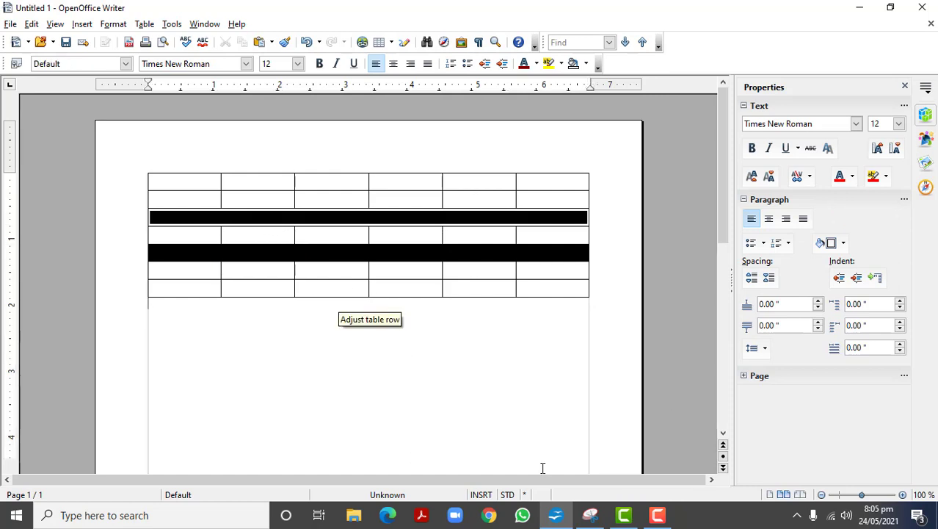
left_click(590, 516)
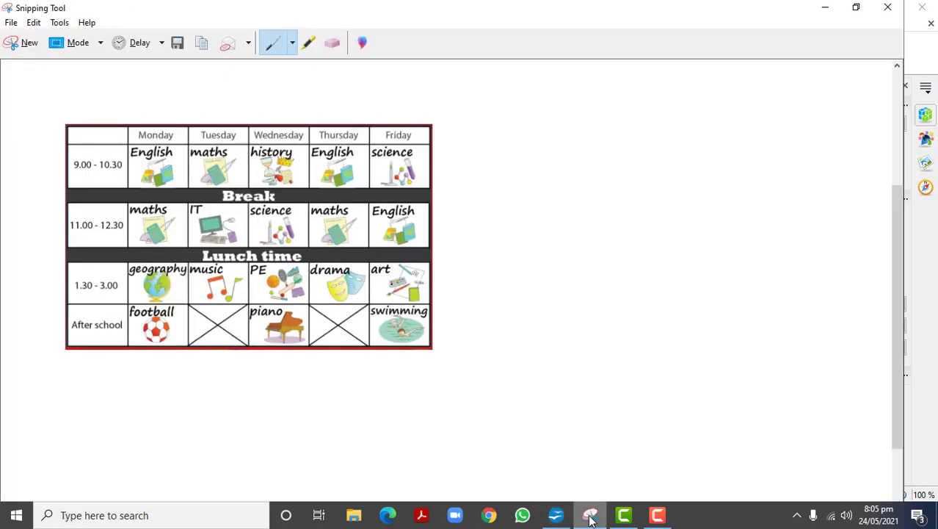
left_click(590, 516)
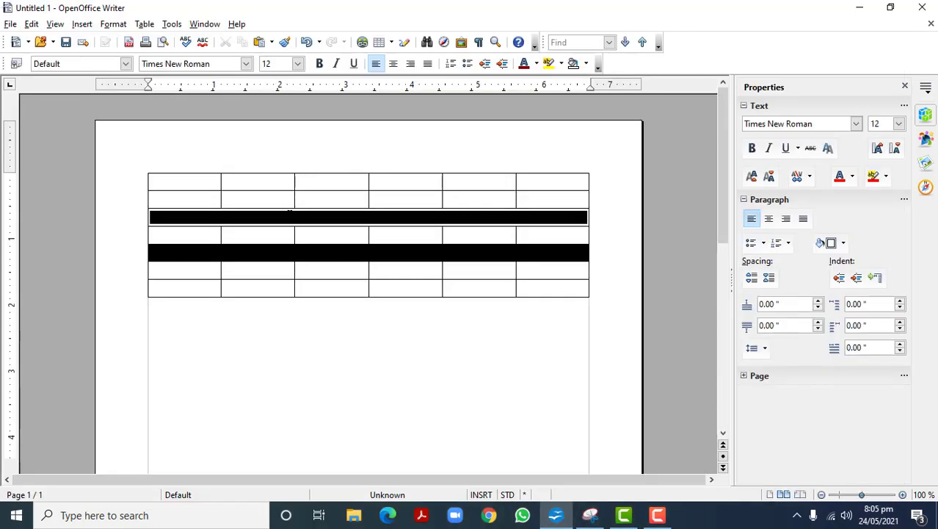
left_click(290, 215)
type("Break")
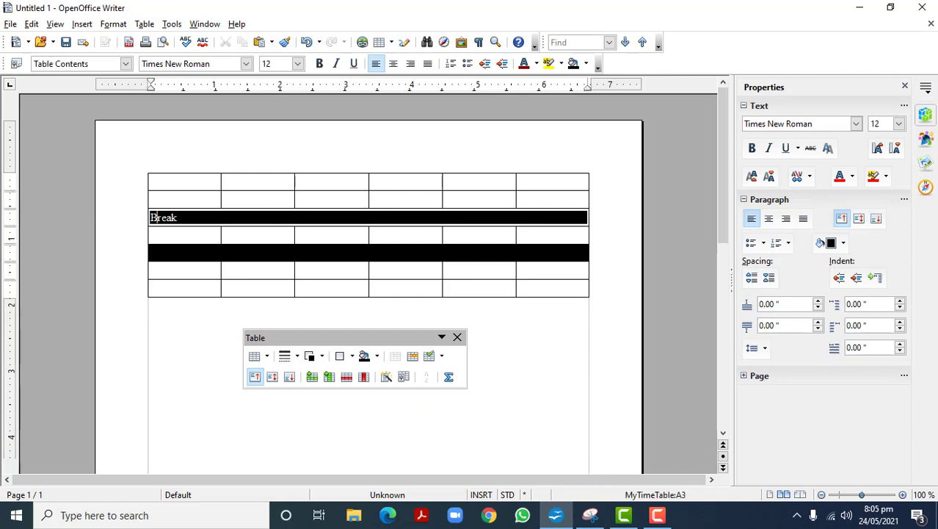
Step: Format the "Break" text as bold, centred and 18 pt
key("shift+Home")
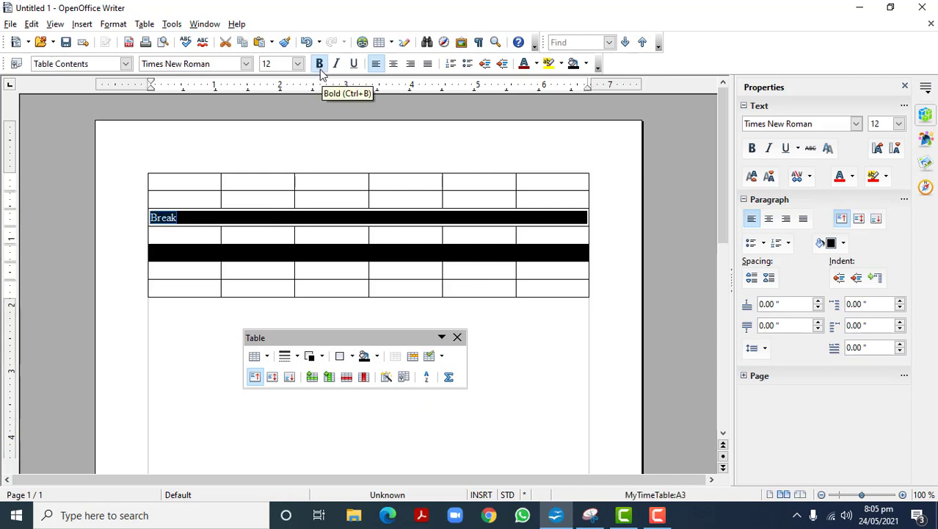
left_click(320, 69)
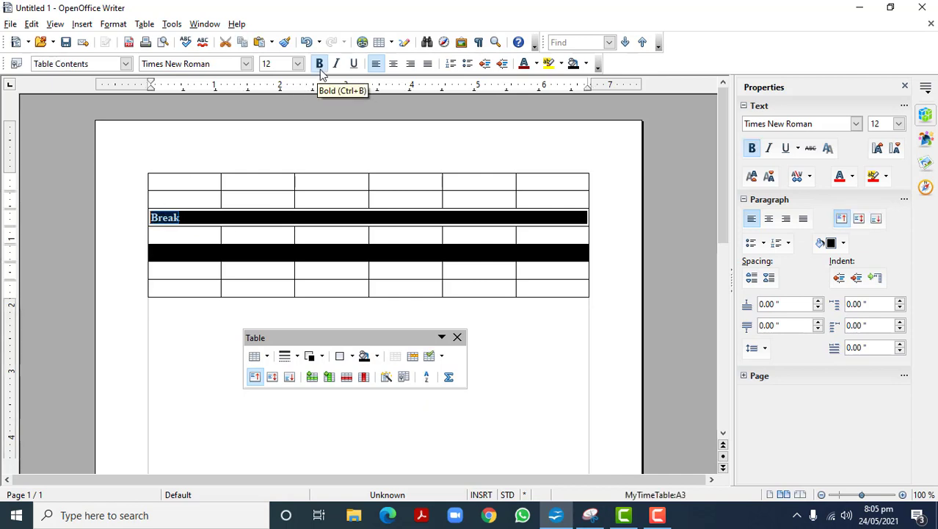
left_click(393, 65)
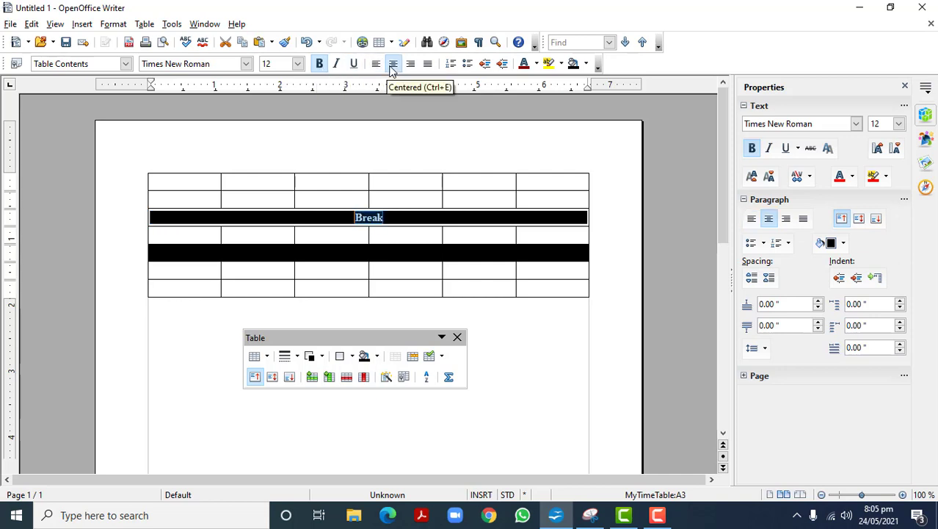
left_click(298, 64)
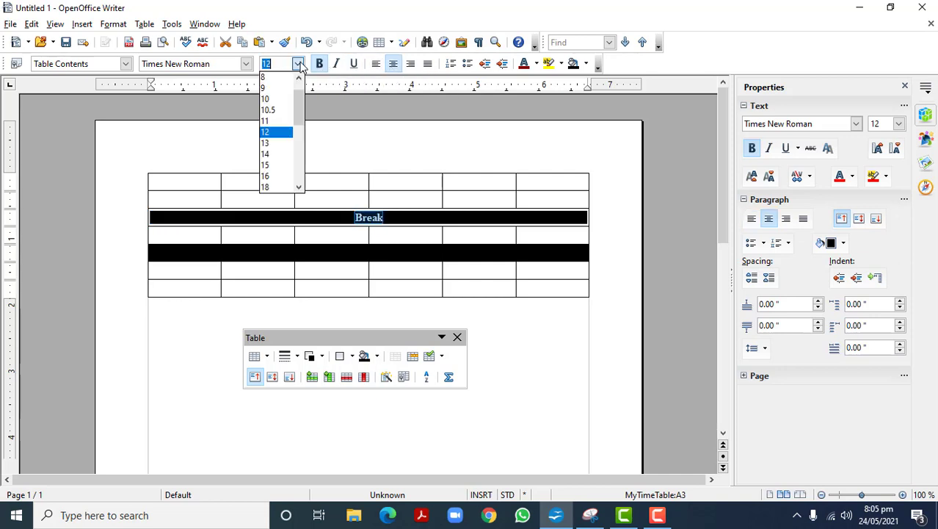
left_click(266, 154)
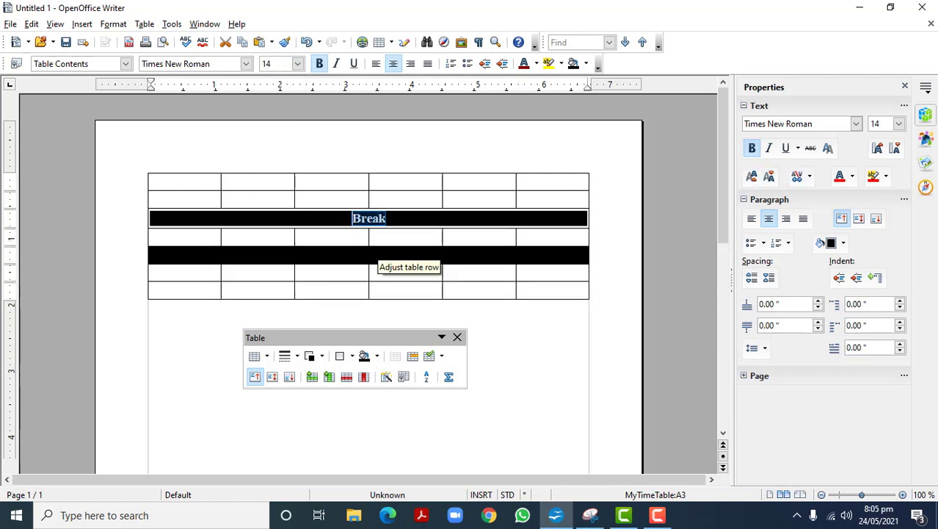
left_click(878, 149)
left_click(878, 149)
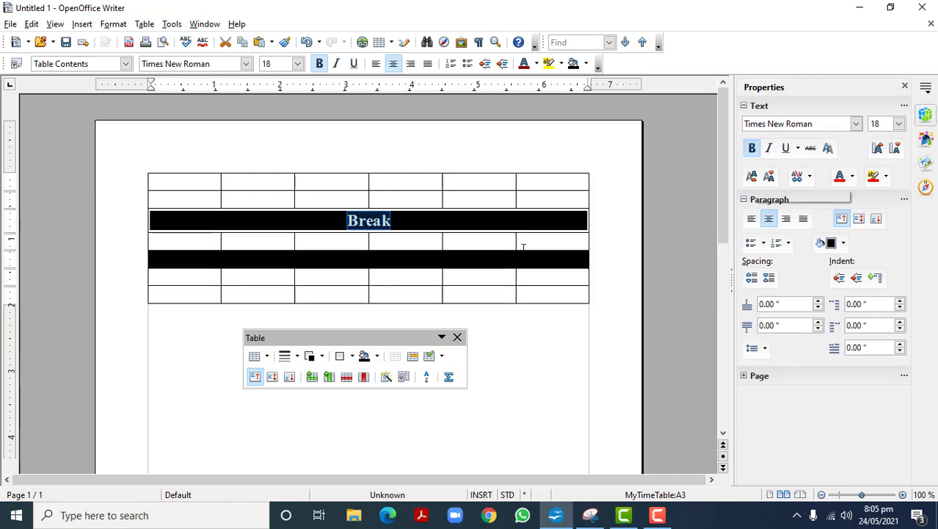
Step: Enter "Lunch Break" in the lower black row and centre the text
left_click(491, 258)
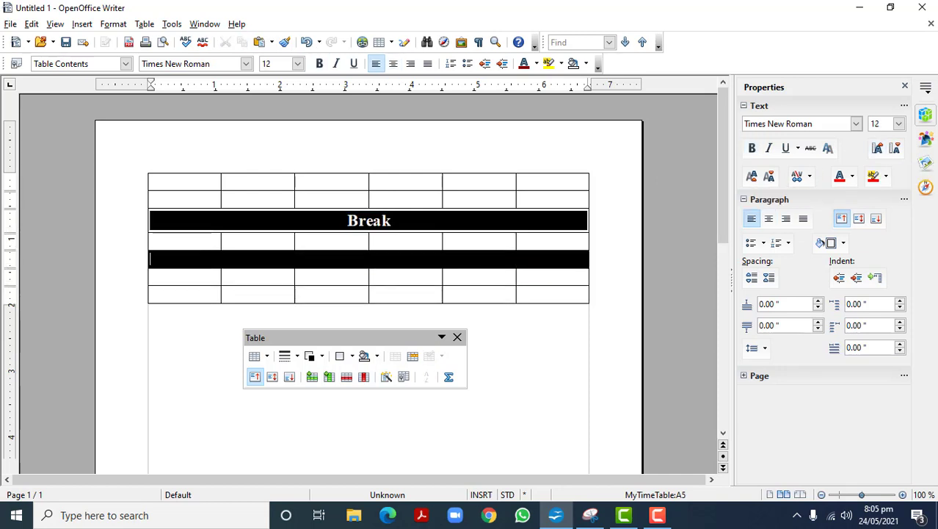
type("Lunch Bre")
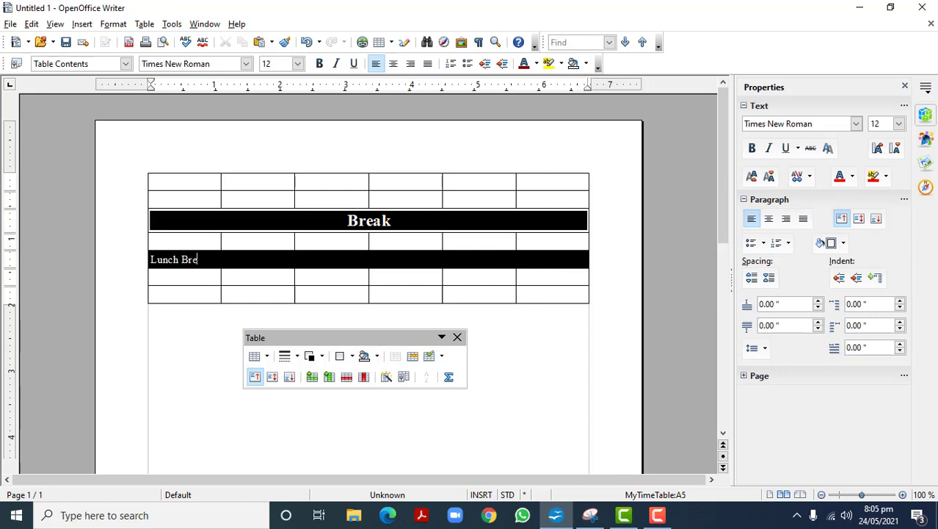
type("ak")
left_click_drag(209, 260, 140, 255)
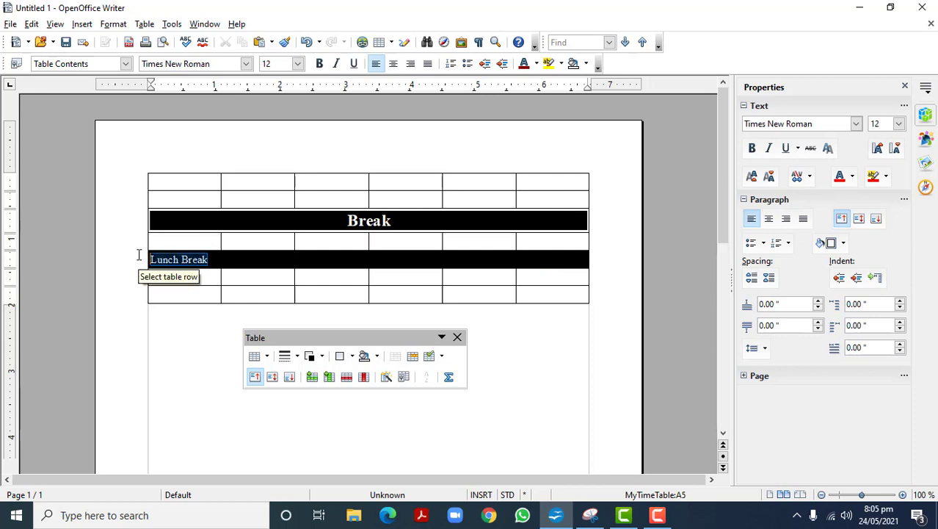
left_click(393, 64)
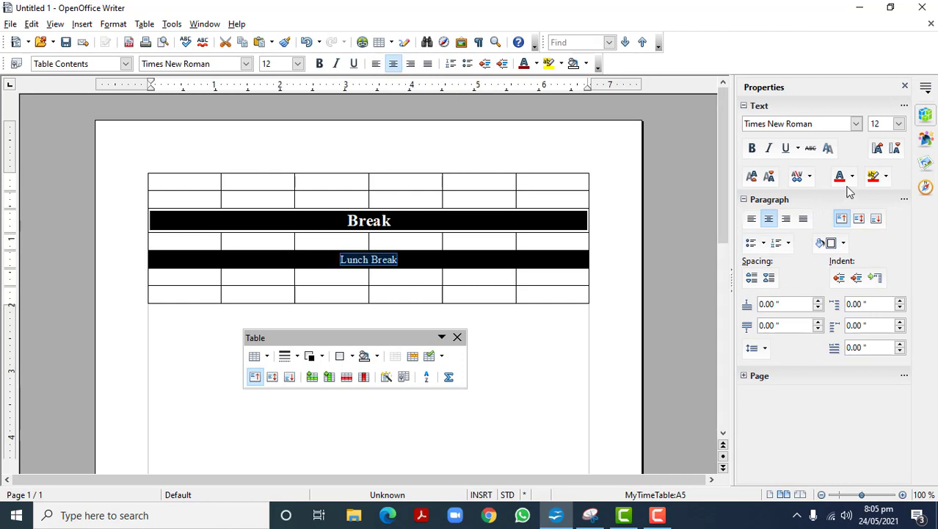
Step: Enlarge the "Lunch Break" text to 13 pt and try to copy the formatting of "Break" onto it
left_click(877, 148)
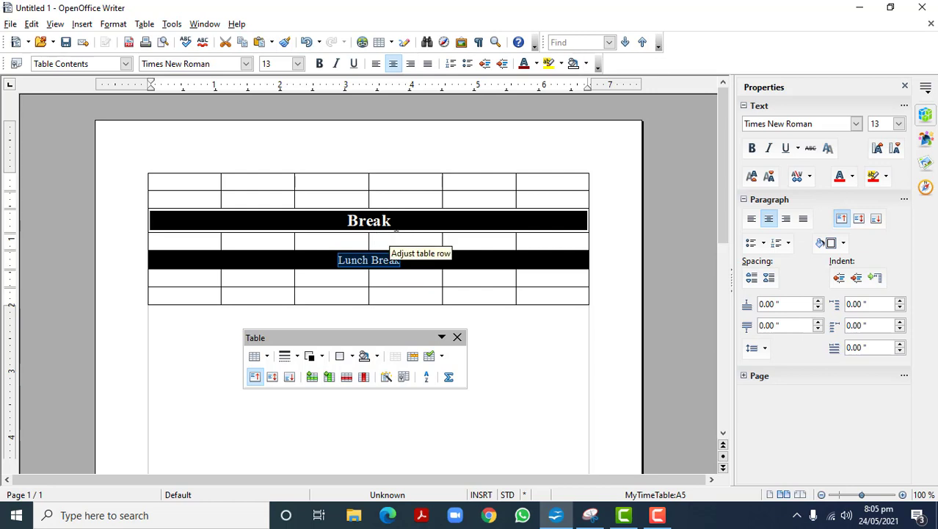
left_click(391, 221)
left_click_drag(391, 221, 348, 220)
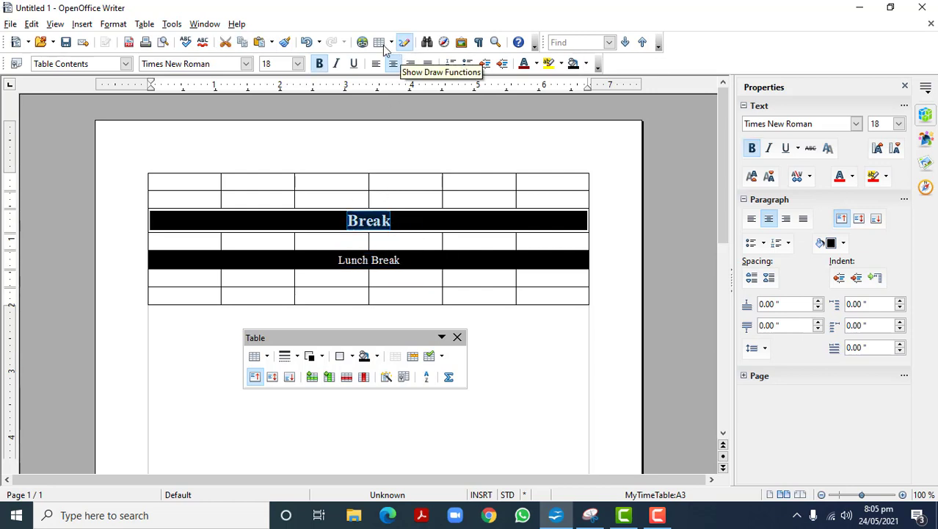
left_click(285, 42)
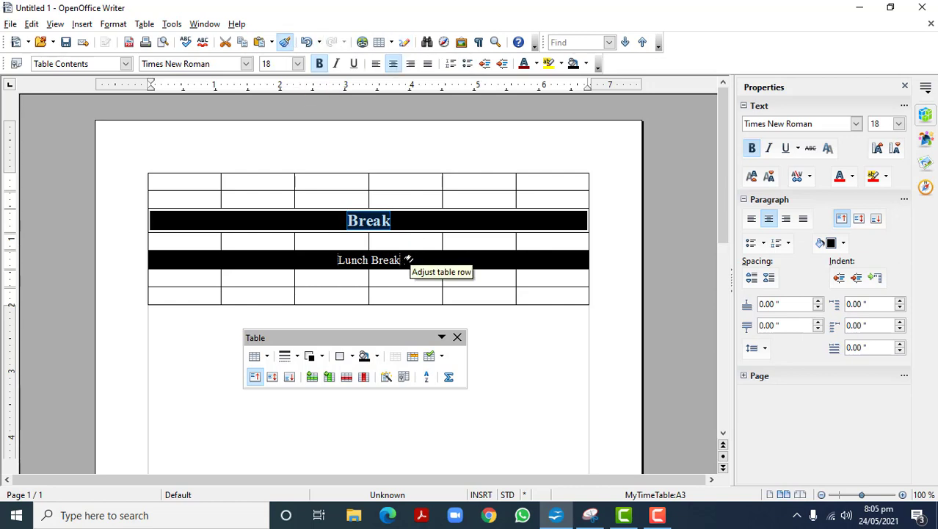
left_click_drag(407, 260, 340, 260)
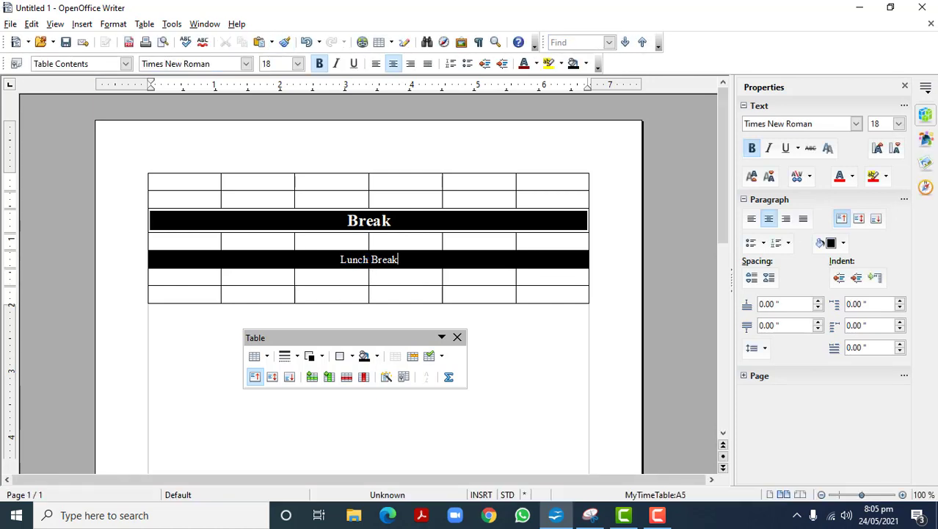
Step: Copy the formatting of "Break" onto the "Lunch Break" text with the Format Paintbrush
double_click(390, 220)
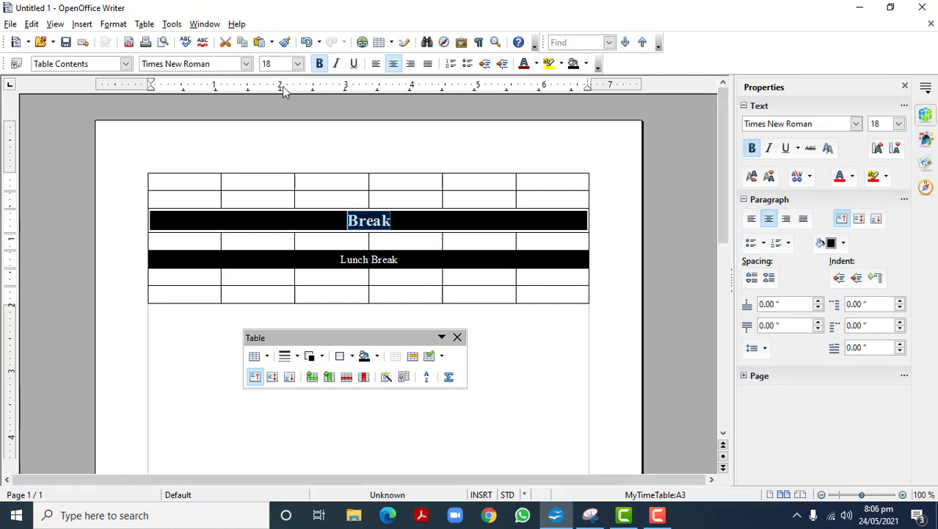
left_click(285, 44)
left_click(285, 46)
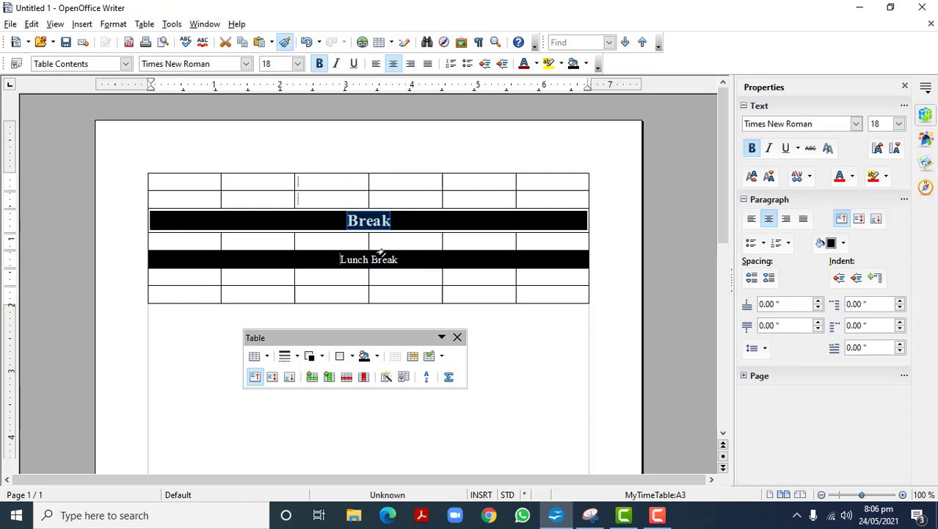
left_click_drag(403, 259, 337, 255)
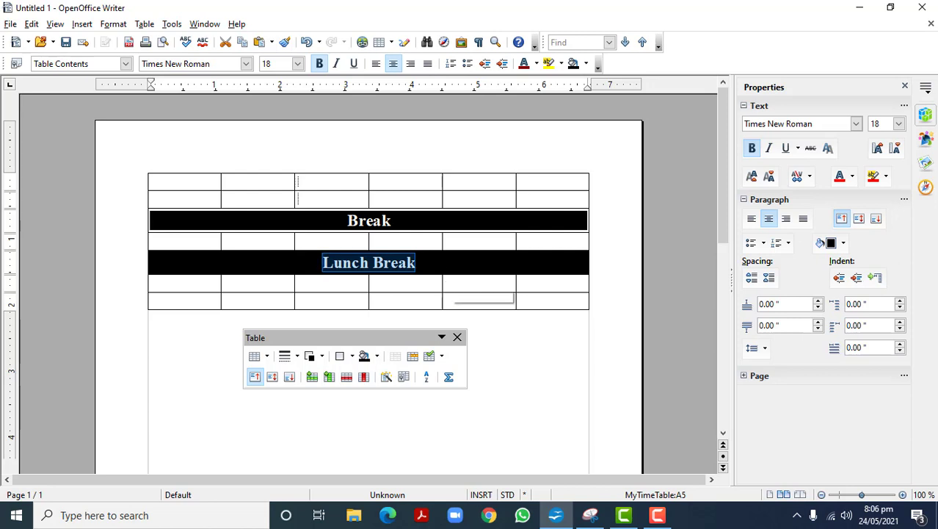
left_click(441, 264)
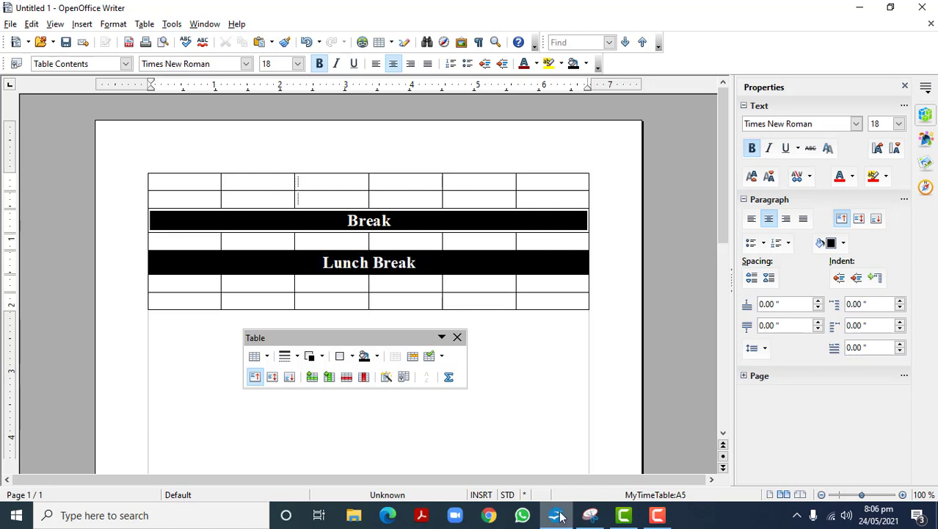
Step: Check the sample timetable in Snipping Tool, return to Writer and enter centred headings Monday through Friday in the first row, starting at the second cell
left_click(590, 516)
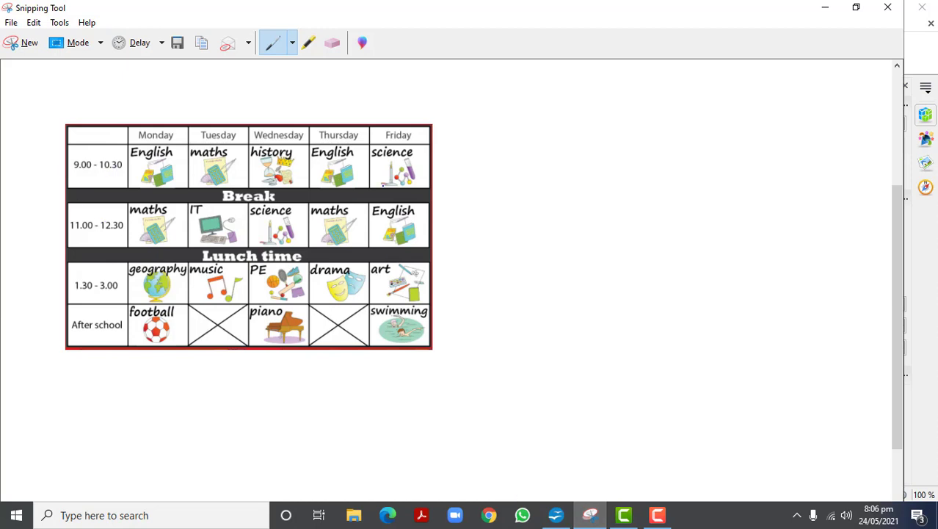
left_click(556, 516)
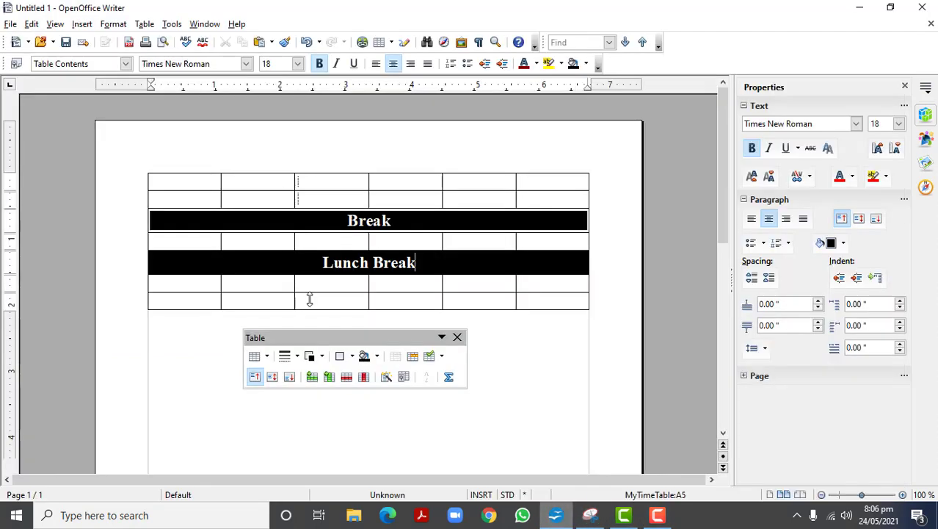
left_click(191, 181)
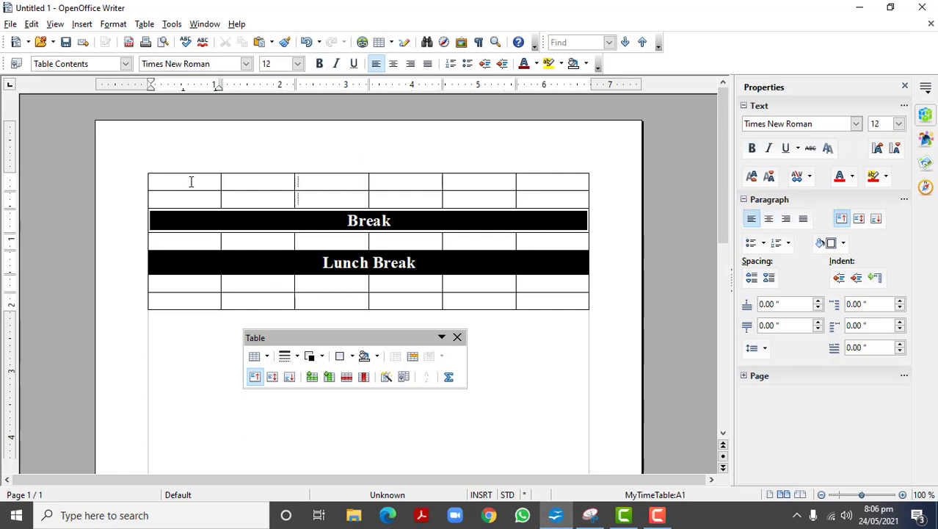
type("Mo")
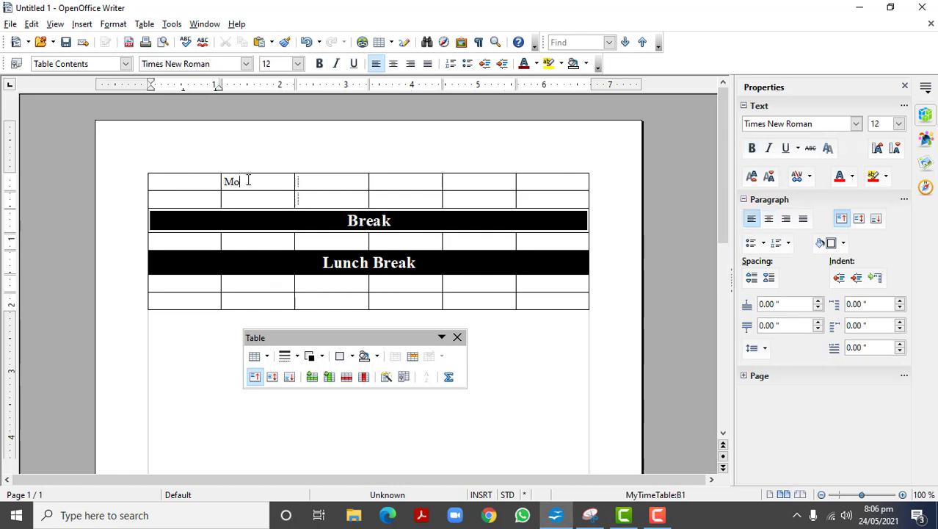
type("nday")
key("Tab")
type("Tuesday")
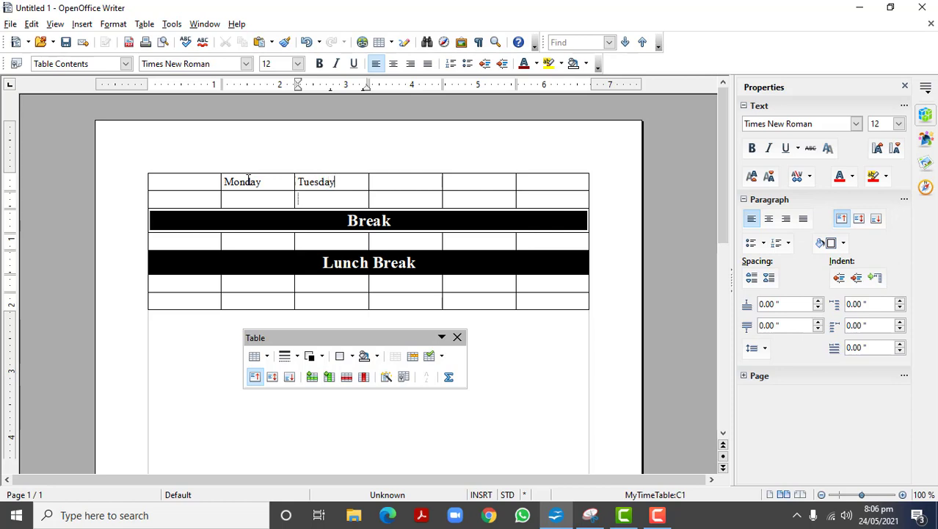
key("Tab")
type("Wednesday")
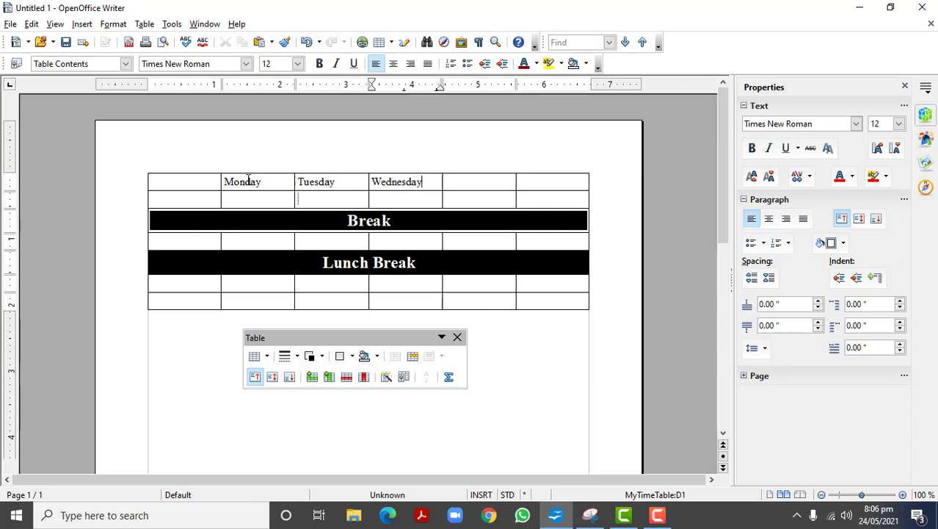
key("Tab")
type("Th")
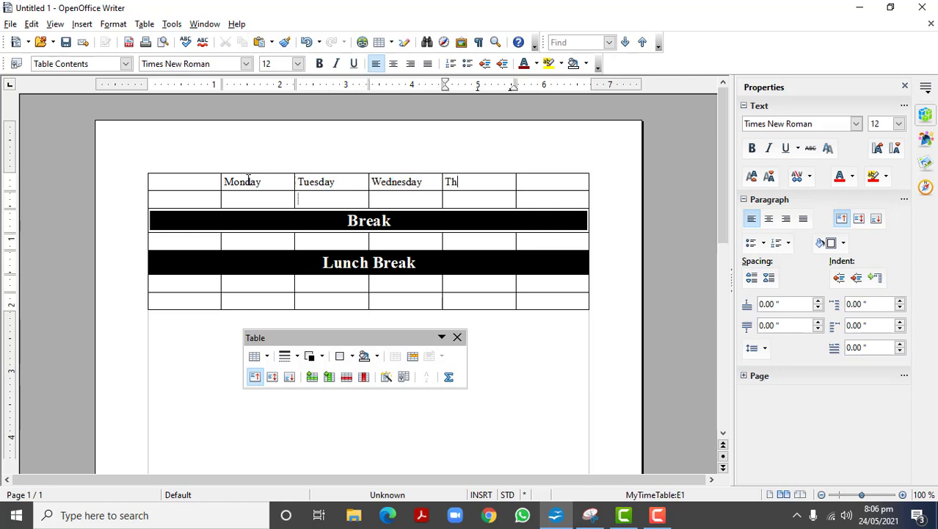
type("ursday")
key("Tab")
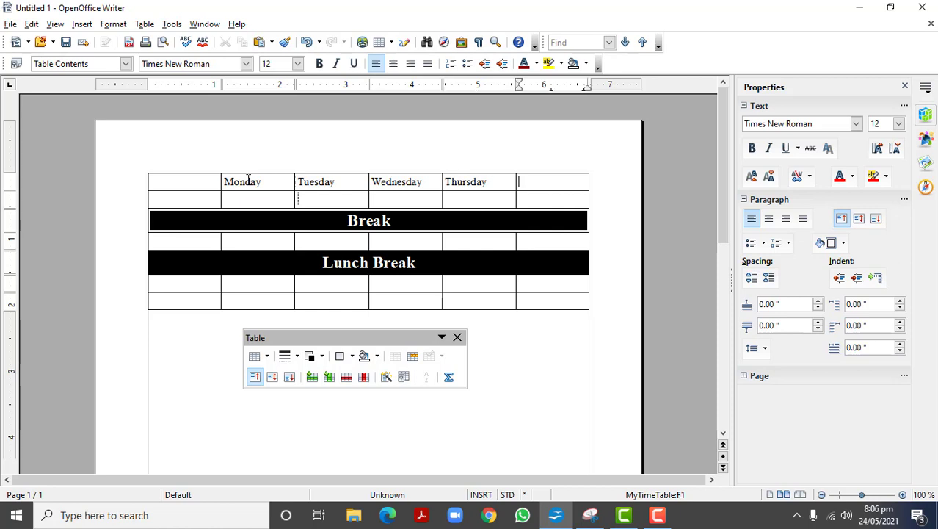
type("Friday")
left_click_drag(550, 181, 244, 183)
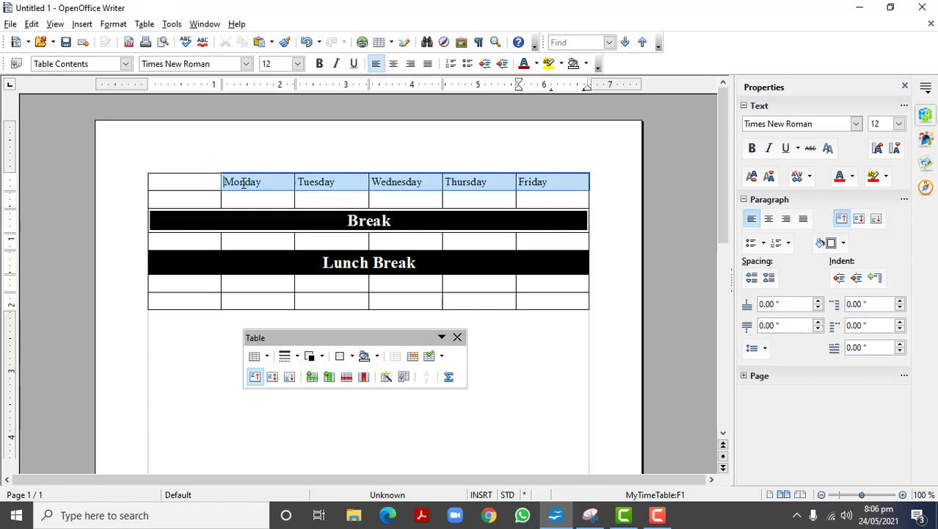
left_click(393, 63)
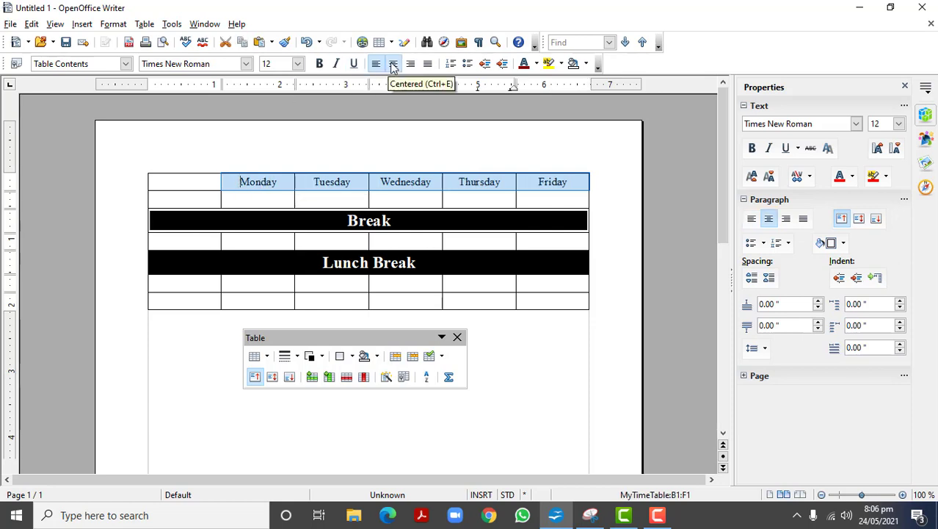
Step: Fill the second row with 9:00-10:30, English, Maths, Science, Computers and Arts, starting from the first cell
left_click(173, 200)
type("9")
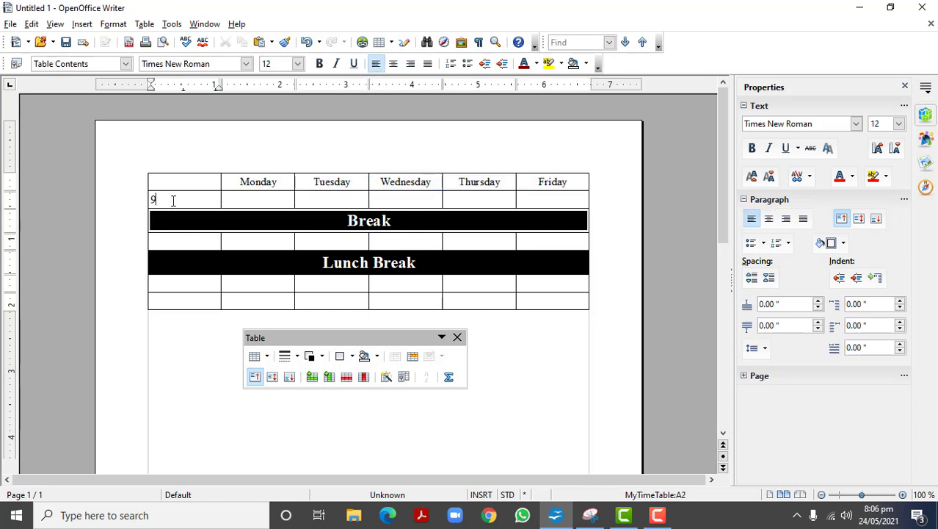
type(":00-10:30")
key("Tab")
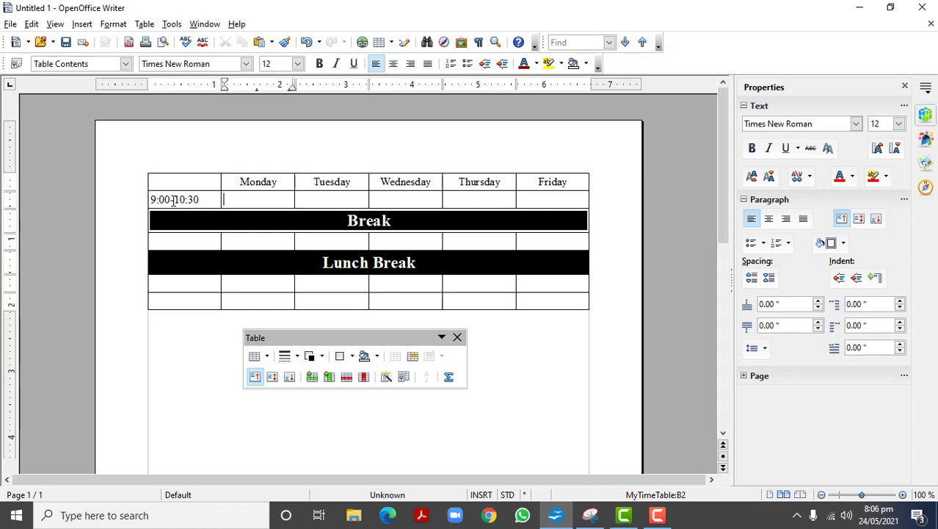
type("English")
key("Tab")
type("Maths")
key("Tab")
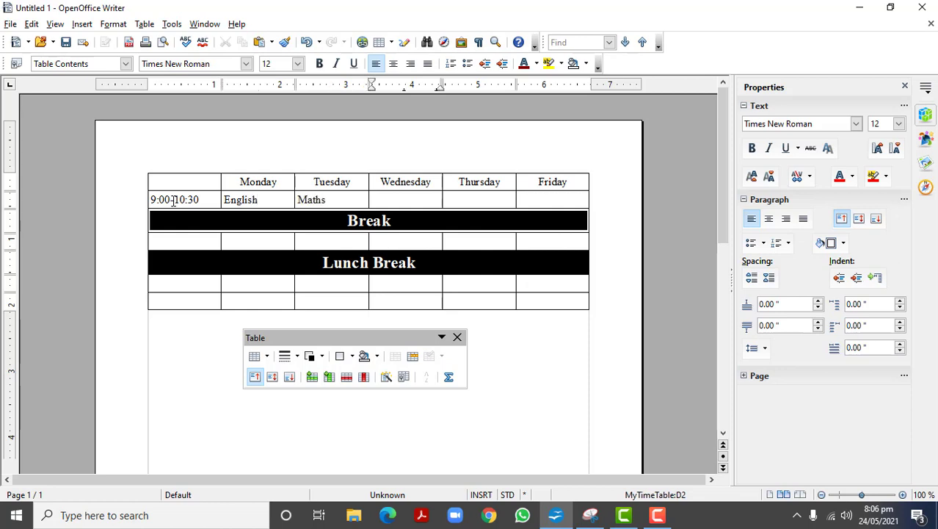
type("Science")
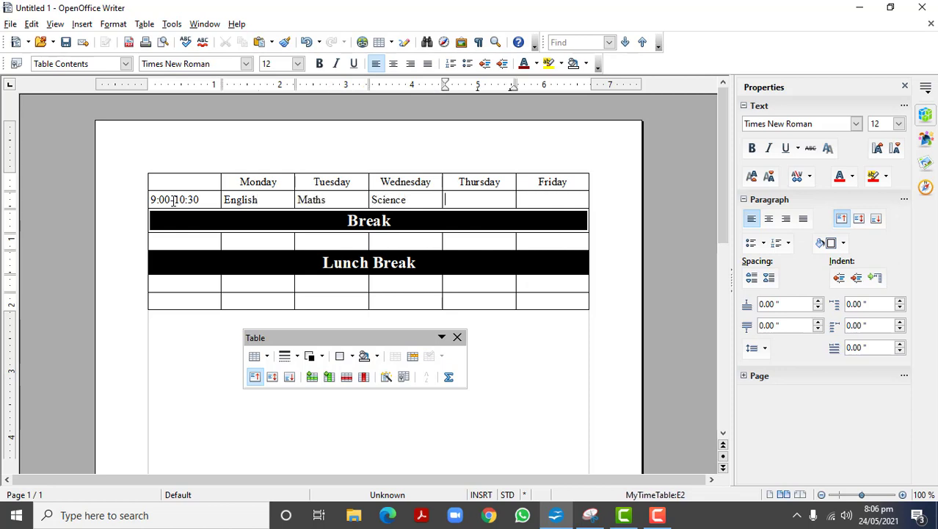
type("Computers")
key("Tab")
type("Art")
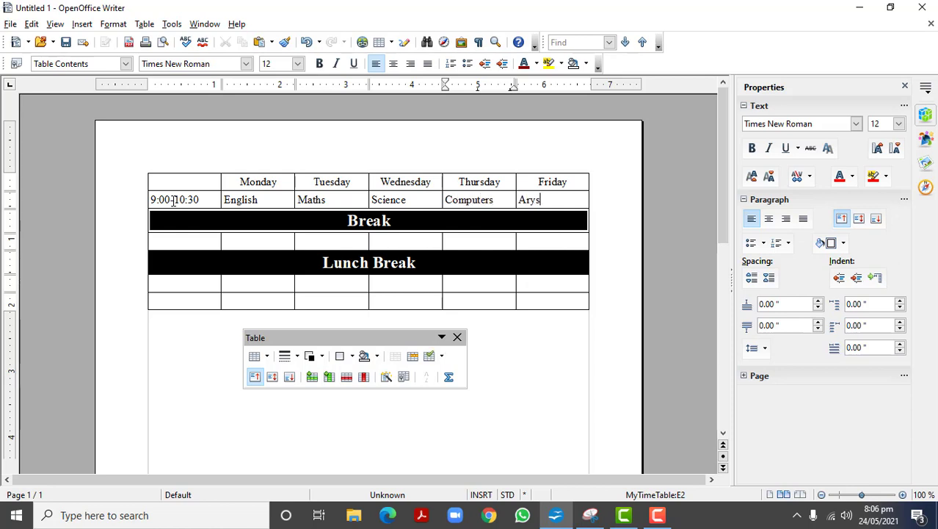
key("BackSpace")
Step: Insert a column after Friday and merge its cells into the Break and Lunch Break rows so both bars span the table
left_click(583, 182)
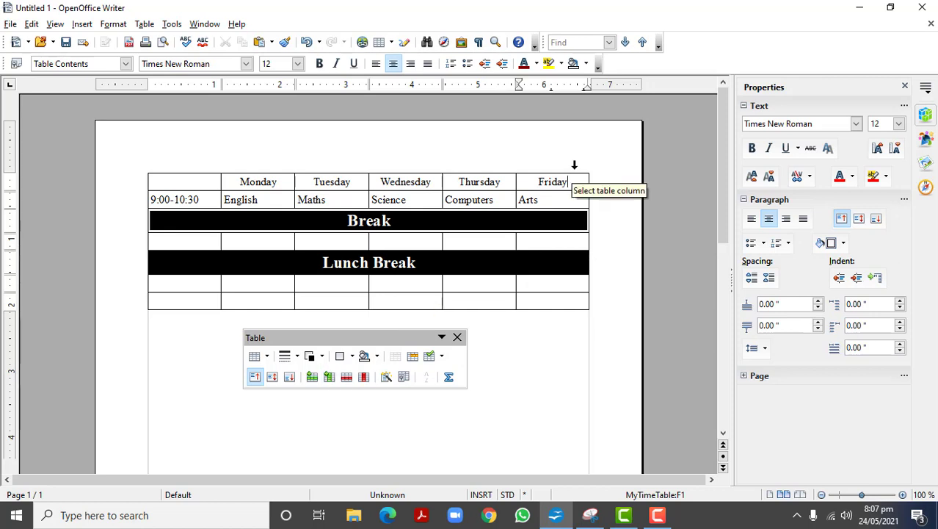
left_click(329, 378)
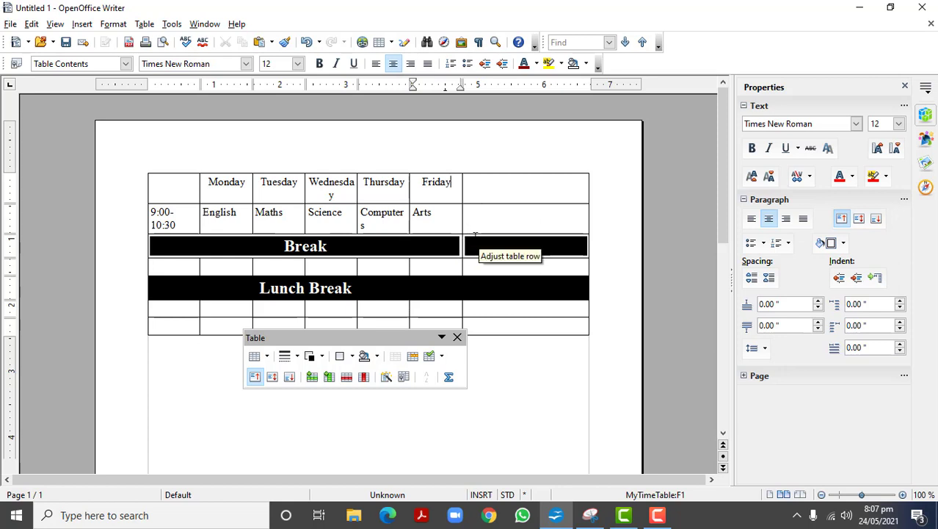
left_click_drag(473, 245, 441, 246)
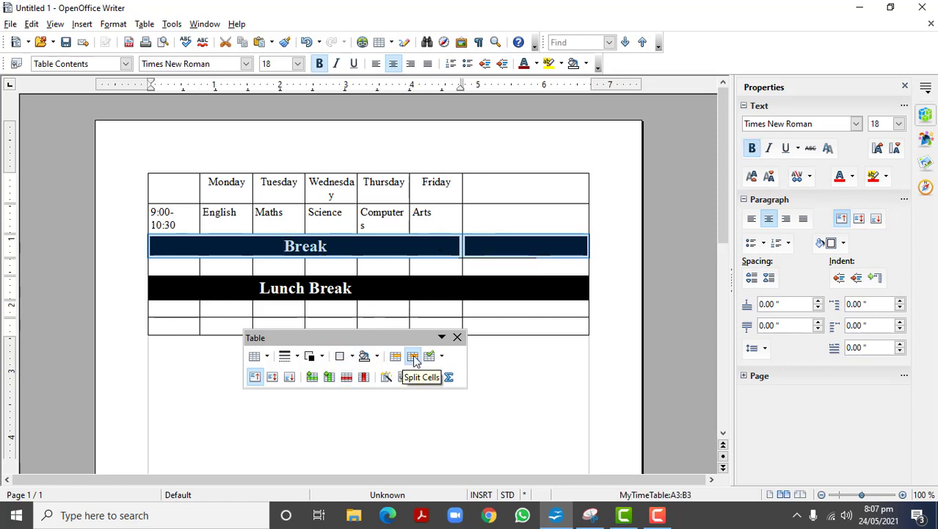
left_click(403, 377)
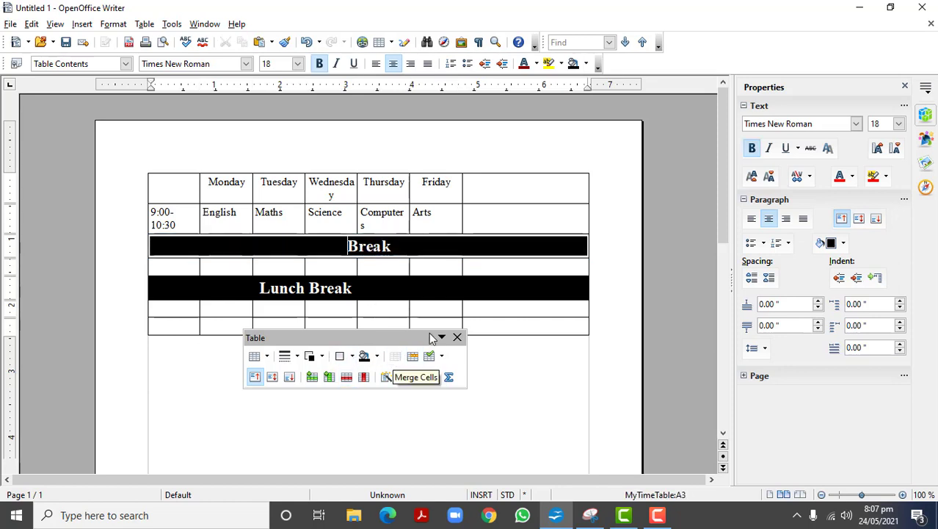
triple_click(432, 287)
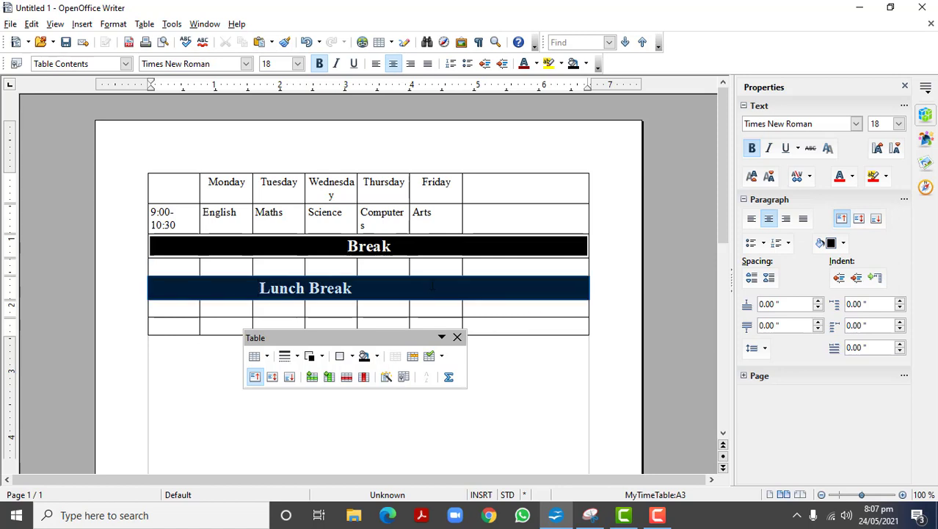
left_click(395, 357)
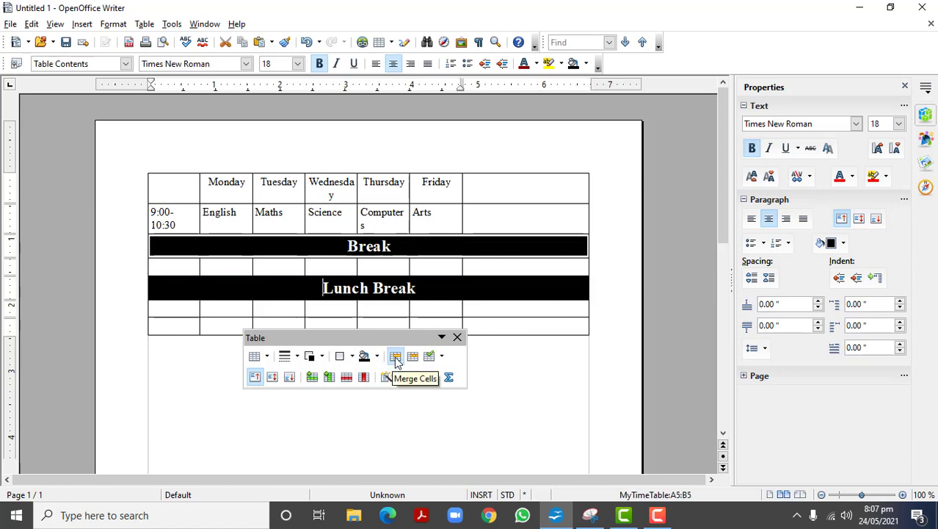
left_click(561, 367)
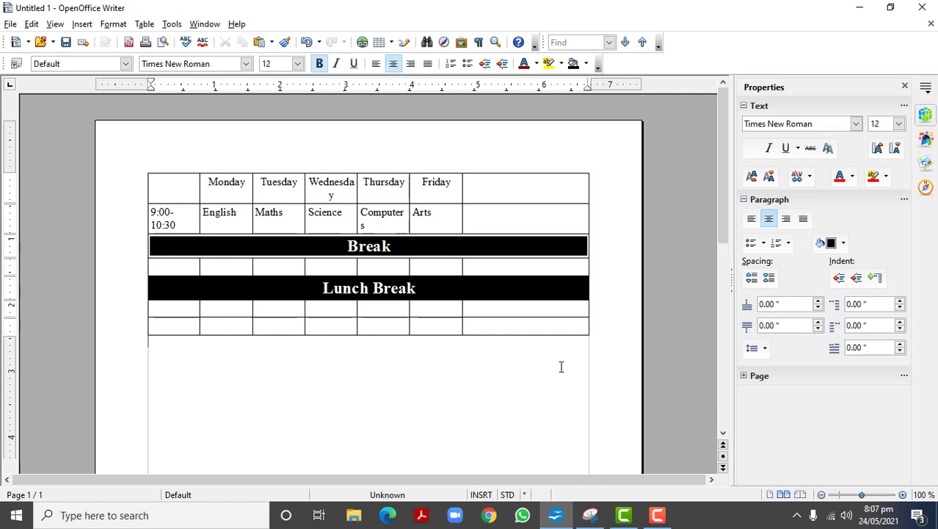
Step: Widen the Friday column by moving its border into the empty last column
left_click_drag(471, 182, 490, 191)
left_click(464, 193)
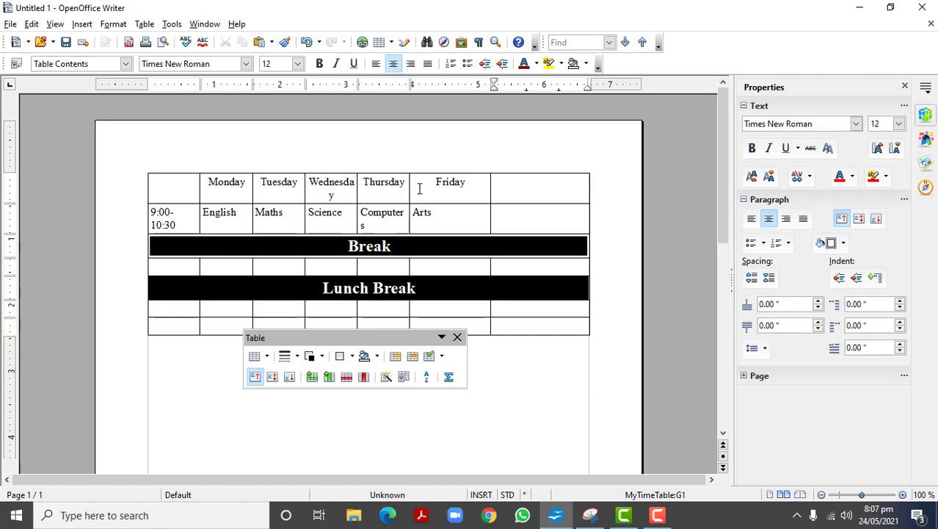
left_click(515, 213)
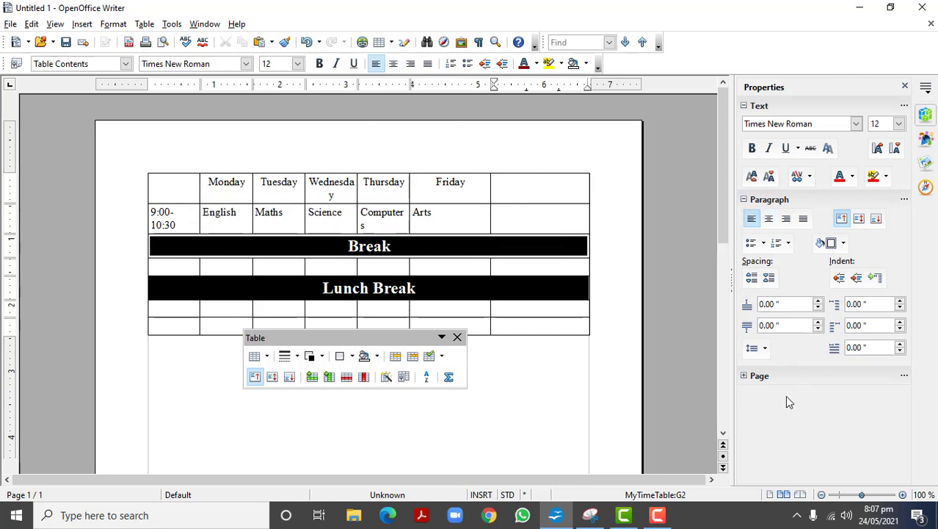
Step: Change the page orientation to Landscape
left_click(744, 376)
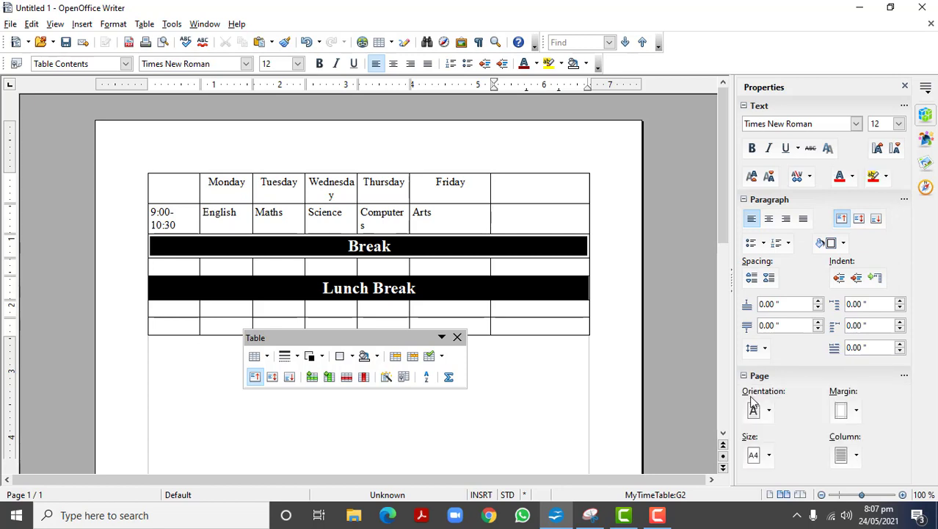
left_click(771, 410)
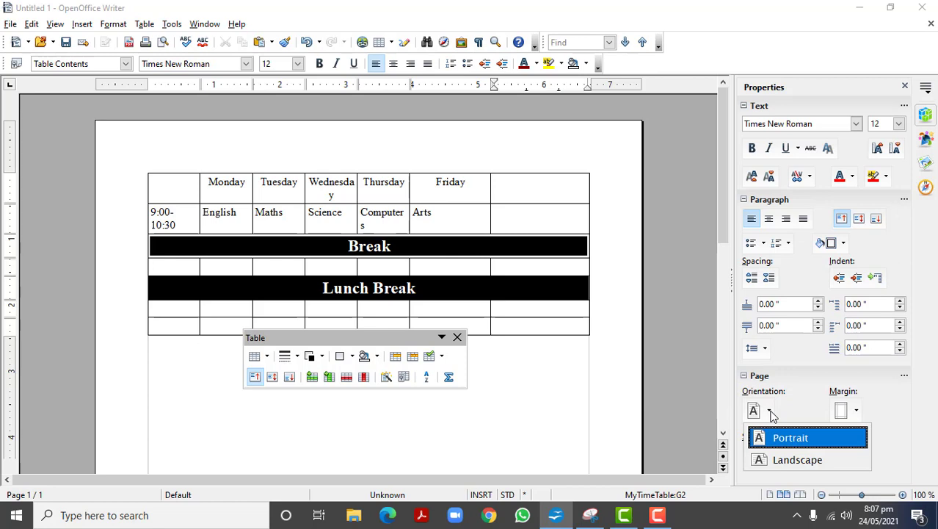
left_click(793, 460)
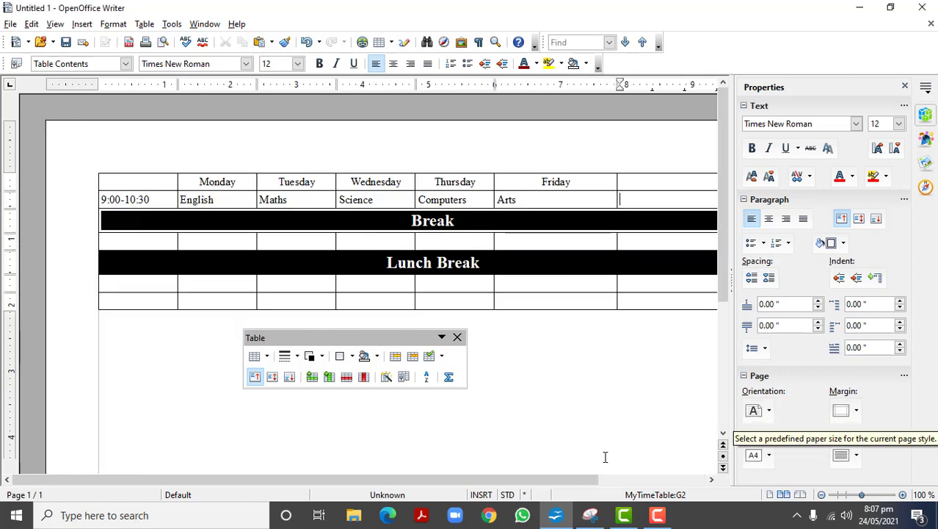
Step: Rebalance the weekday column widths by moving the borders after Monday, Tuesday, Wednesday and Thursday towards Friday
left_click_drag(547, 483, 623, 477)
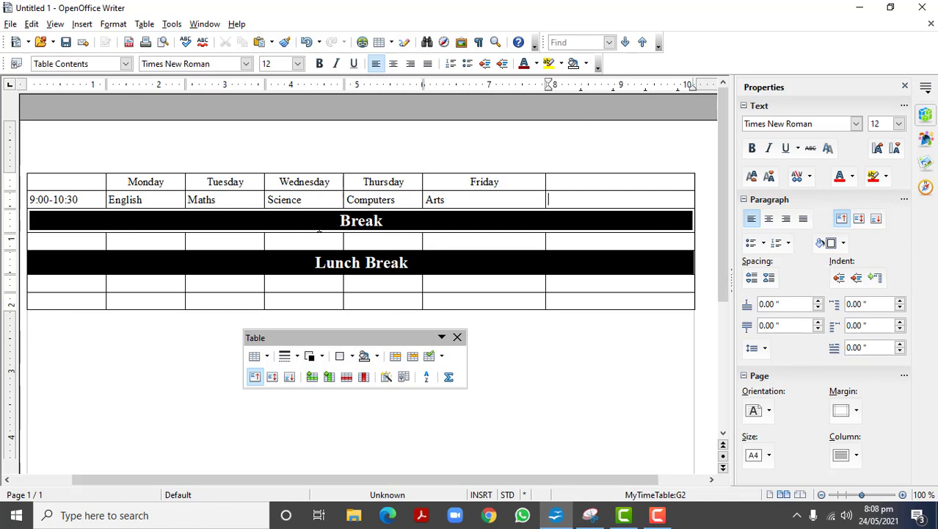
left_click_drag(185, 182, 200, 181)
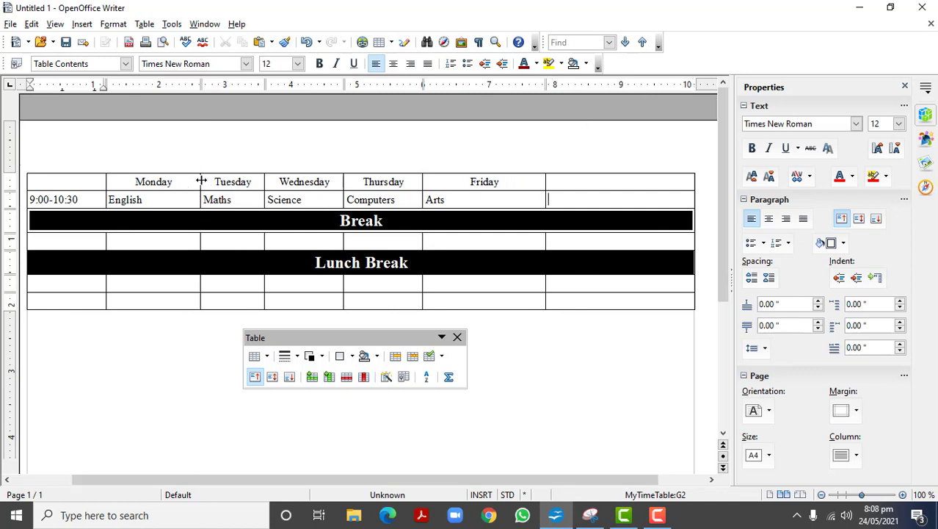
left_click_drag(265, 182, 276, 182)
left_click(265, 182)
left_click_drag(343, 182, 357, 181)
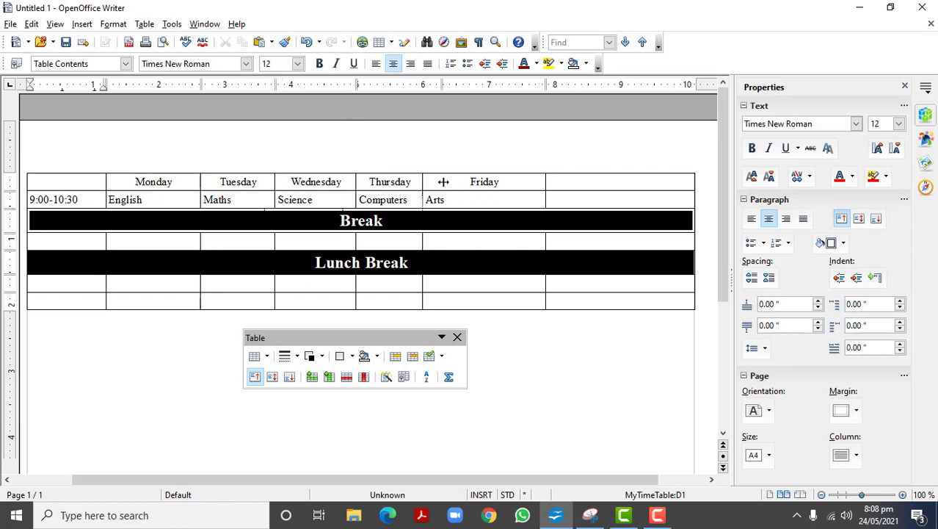
left_click_drag(443, 181, 149, 206)
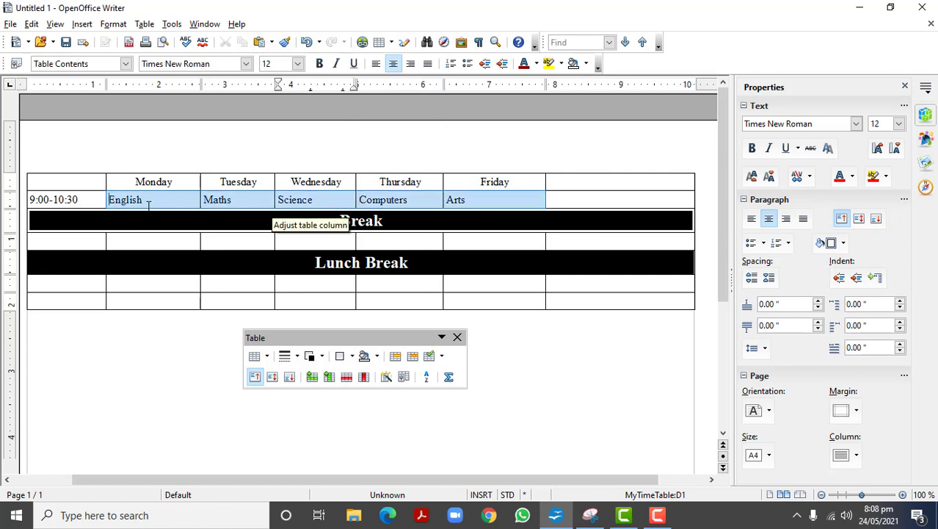
Step: Check the sample timetable in Snipping Tool, return to Writer and add two blank lines below "English" in the Monday cell
left_click(163, 204)
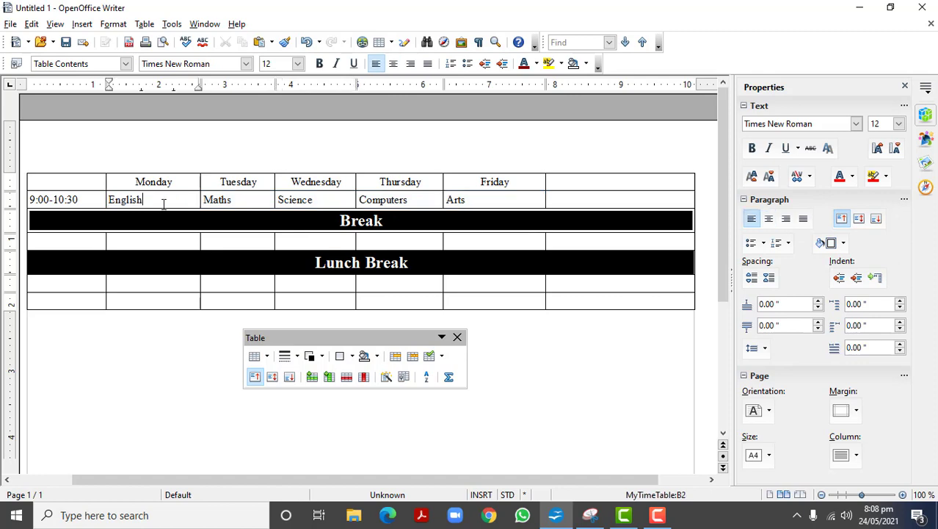
left_click(590, 514)
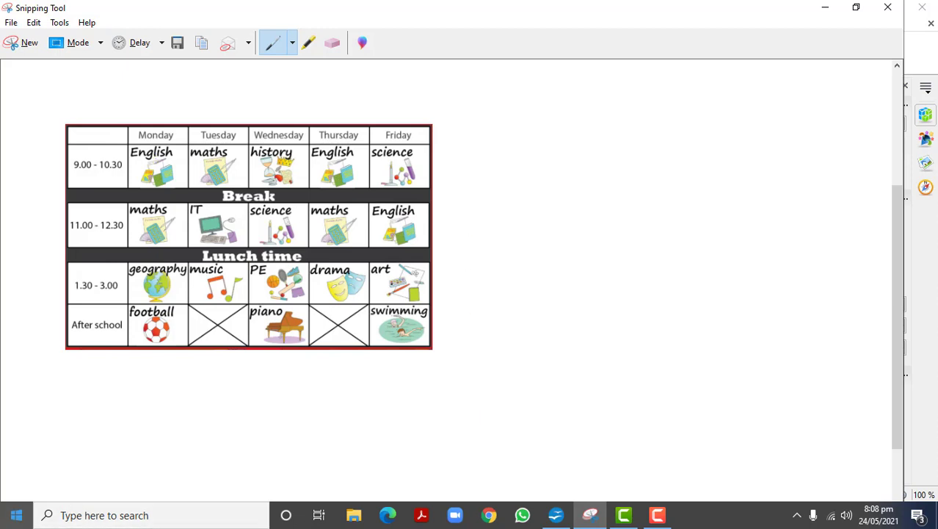
left_click(555, 515)
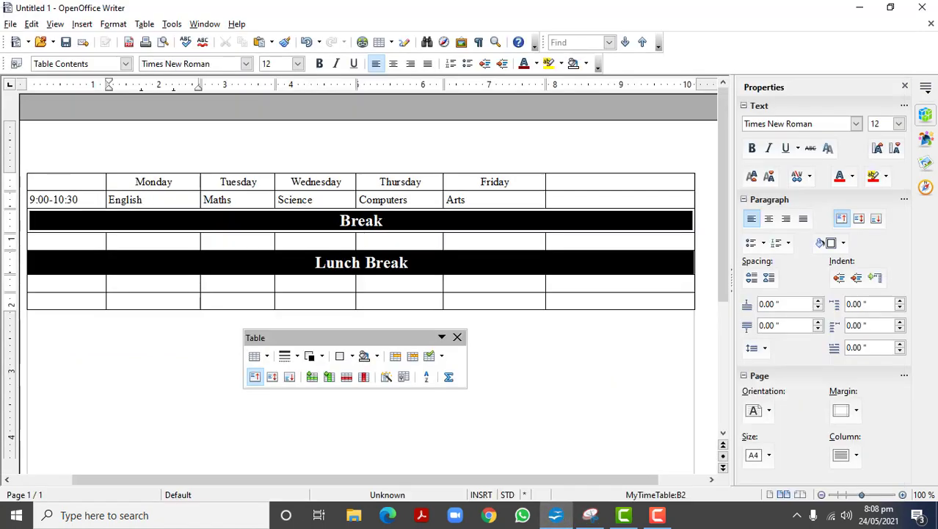
key("Return")
key("Return")
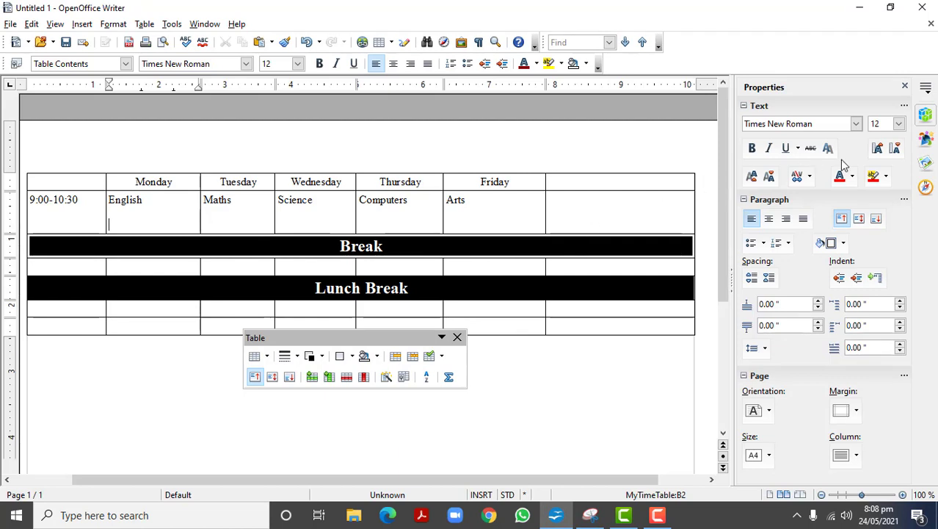
Step: Open the Gallery and browse its themes to School & University
left_click(927, 166)
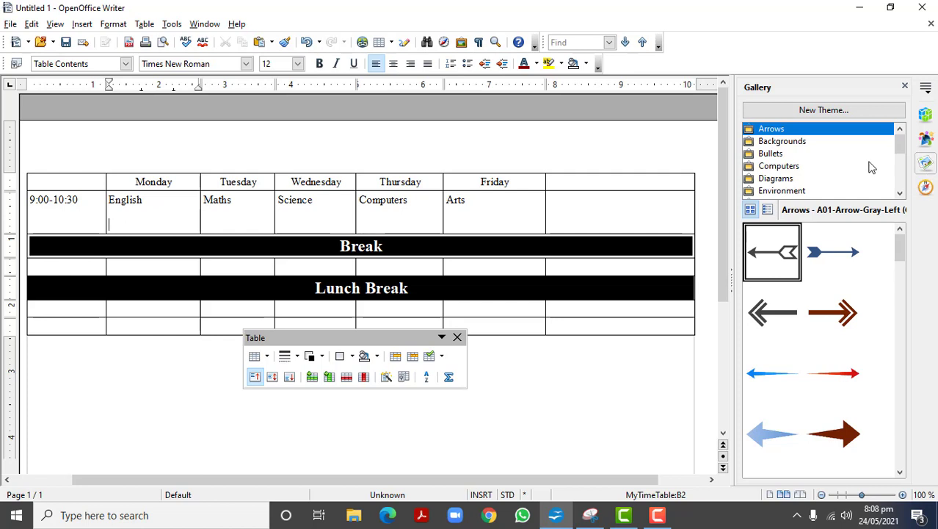
left_click(784, 143)
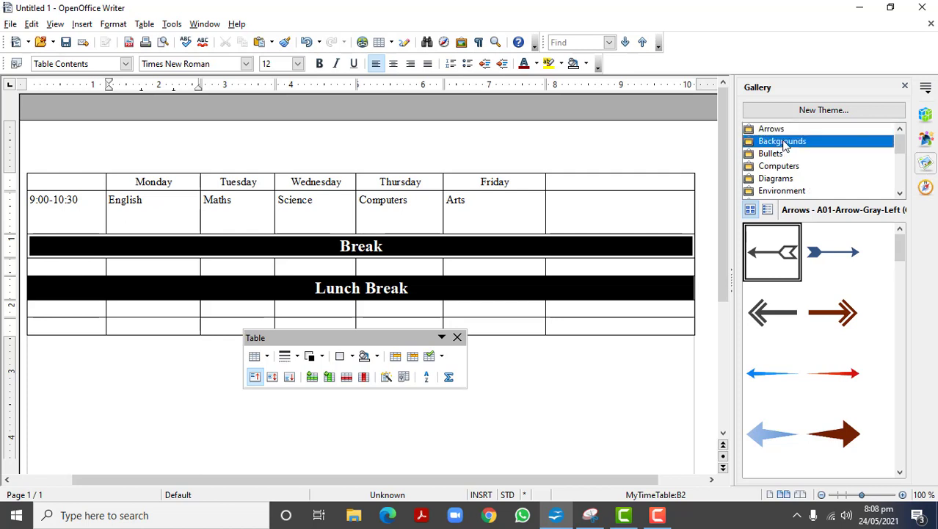
key("Down")
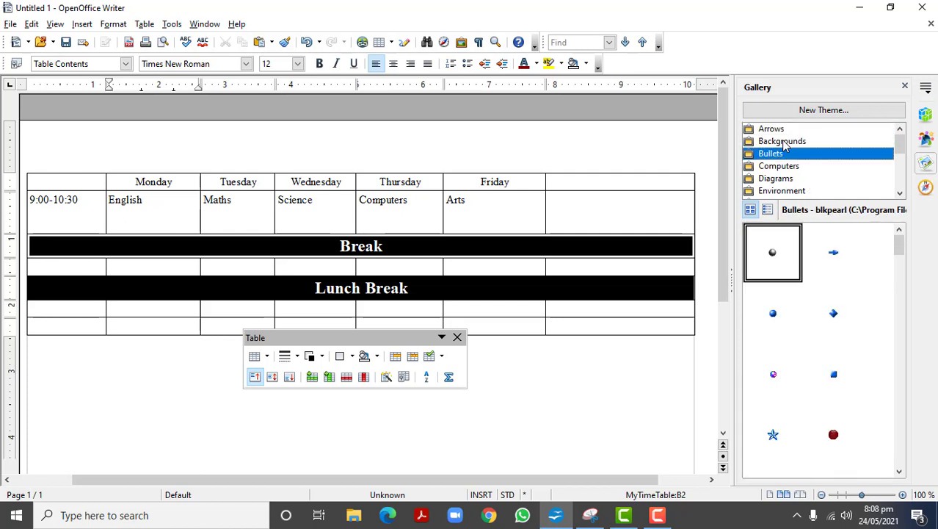
key("Down")
key("Down")
key("Down")
key("Down")
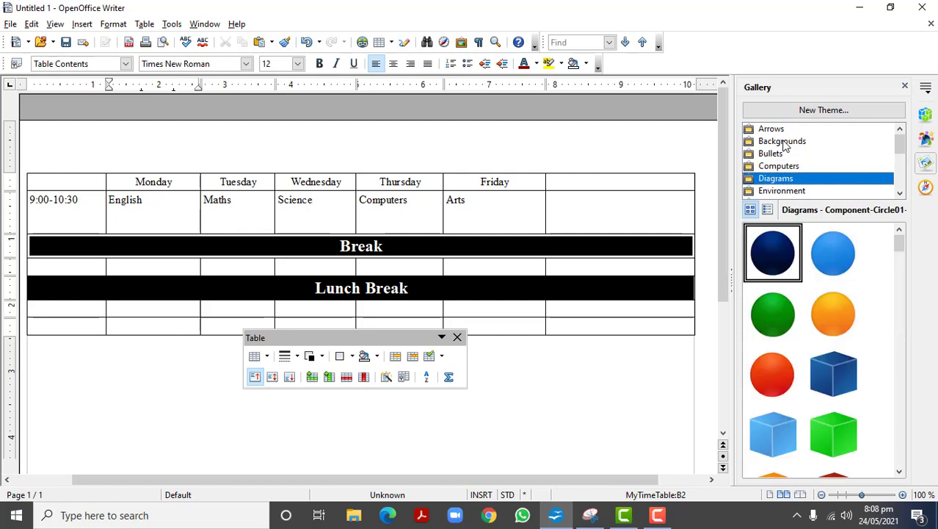
key("Down")
key("Down")
key("Down")
key("Down")
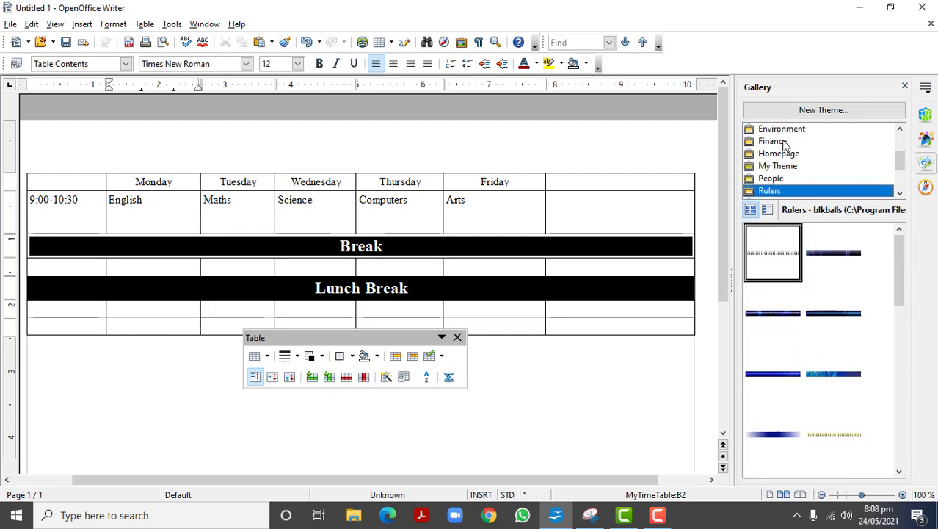
key("Down")
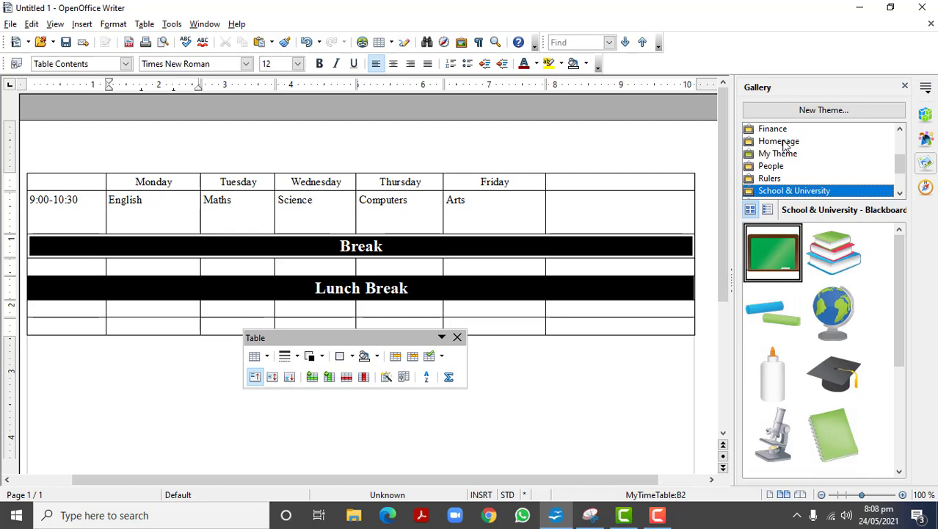
Step: Insert the Books picture below "English" in the Monday cell and shrink it to about 0.89 by 0.89 inches, centred in the cell
left_click(832, 240)
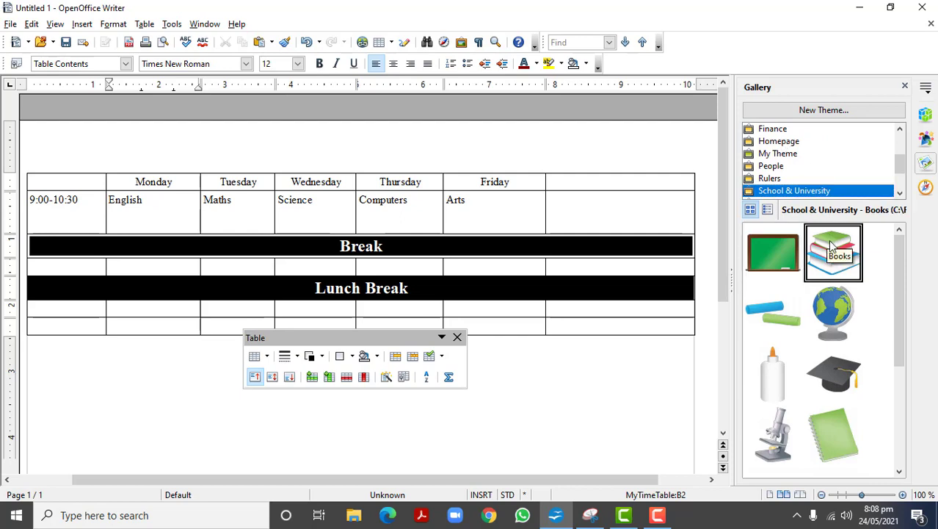
left_click_drag(832, 239, 159, 203)
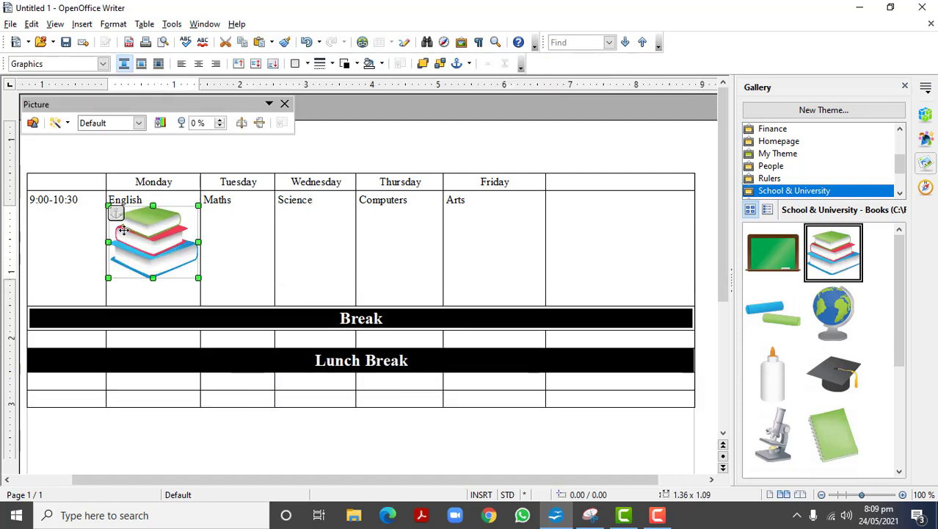
left_click_drag(197, 277, 183, 265)
left_click_drag(152, 229, 154, 233)
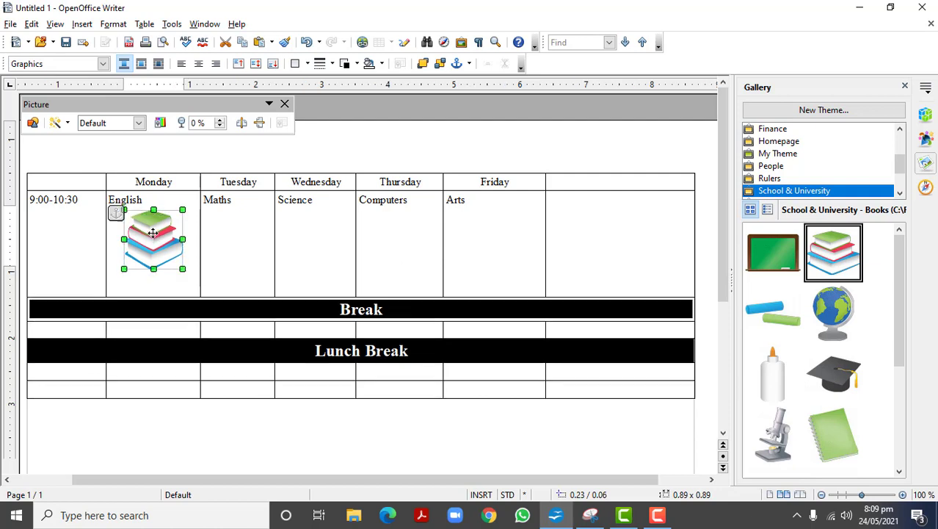
left_click(154, 201)
key("Return")
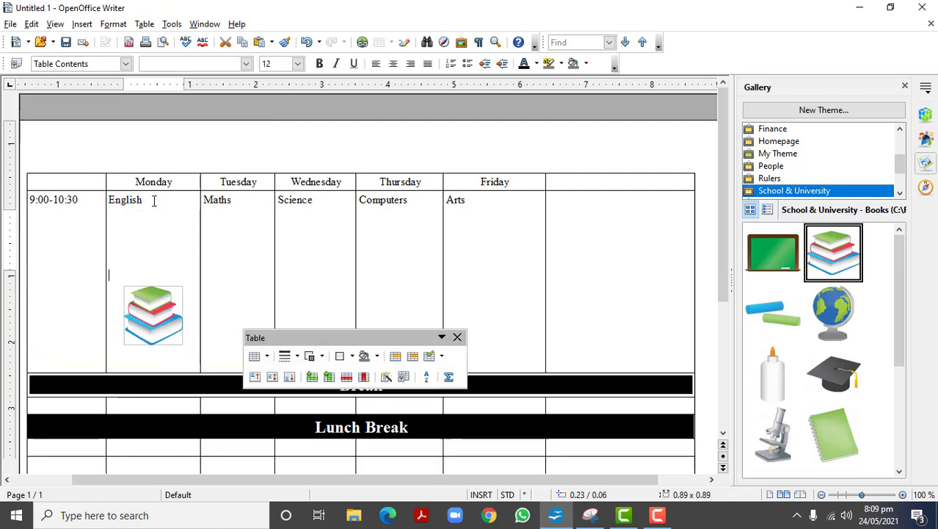
key("ctrl+z")
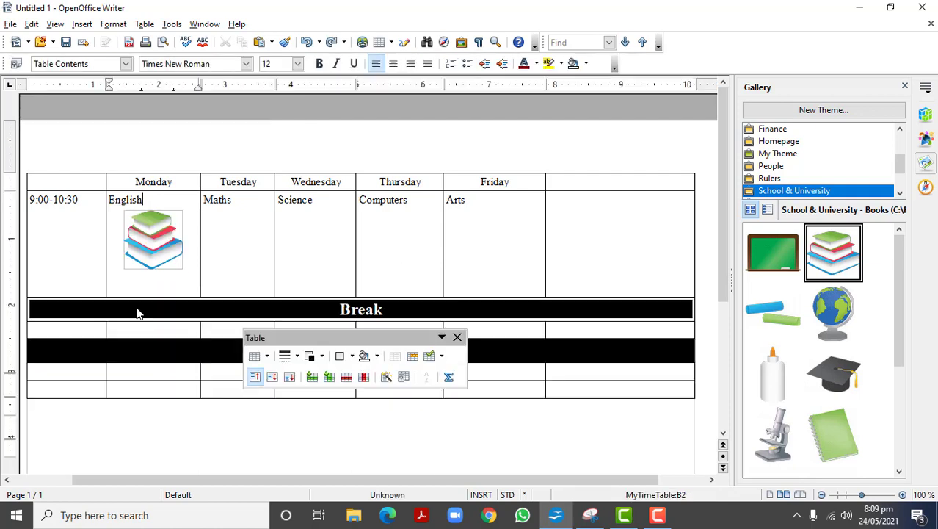
Step: Move the Books picture slightly lower under "English" in the Monday cell and shift the Picture toolbar away from it
left_click(151, 226)
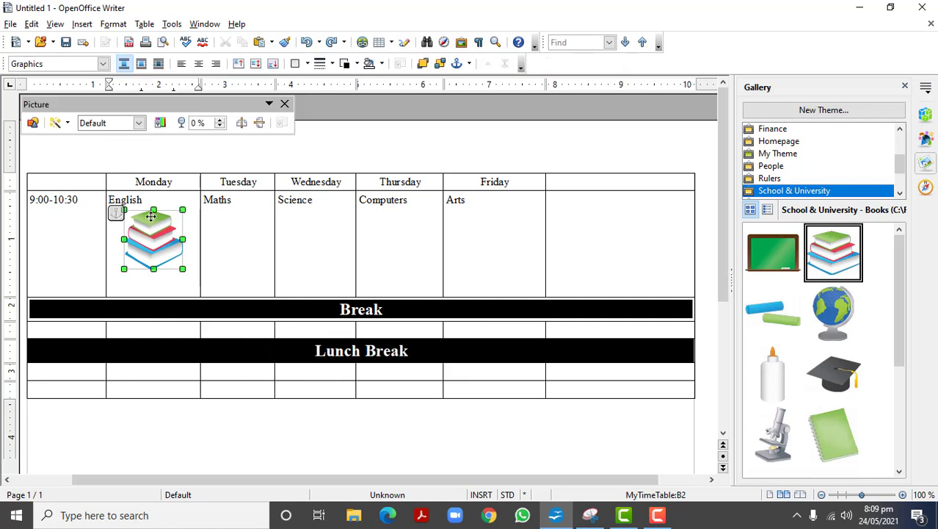
left_click_drag(150, 217, 151, 226)
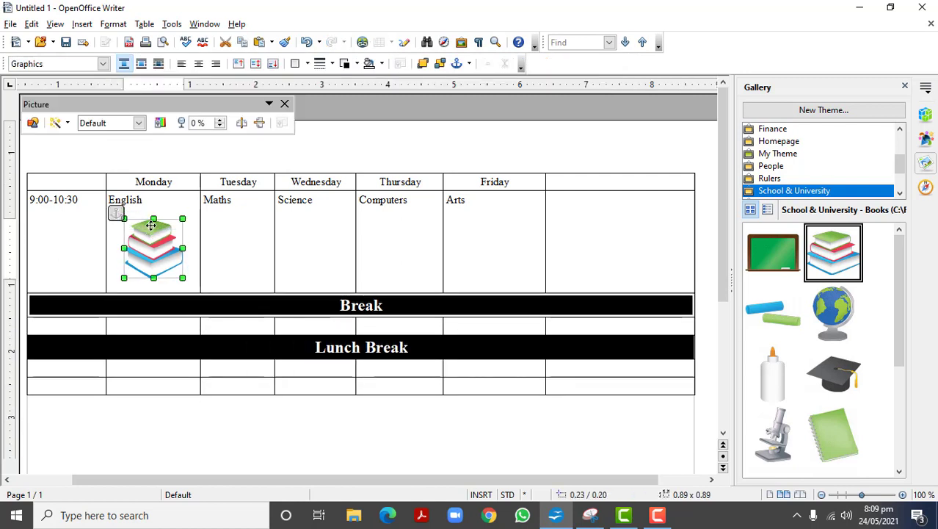
left_click(219, 242)
left_click(153, 239)
left_click_drag(190, 103, 191, 111)
left_click_drag(199, 128, 247, 119)
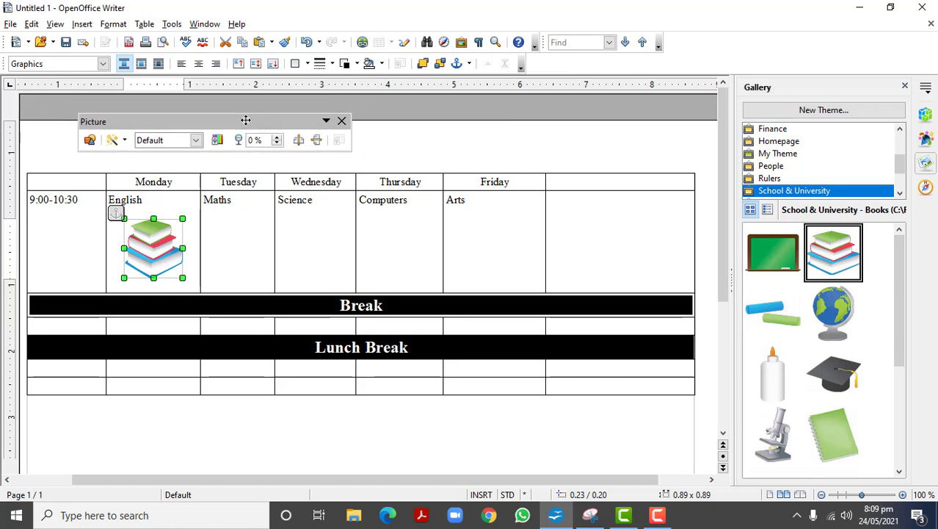
Step: Set the alignment of the Books picture in the Monday cell to Centered
right_click(156, 247)
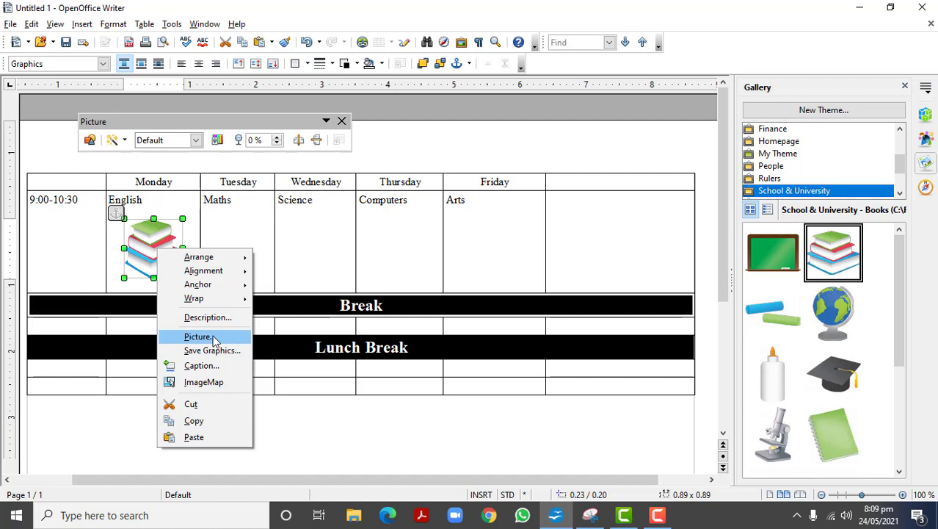
left_click(252, 126)
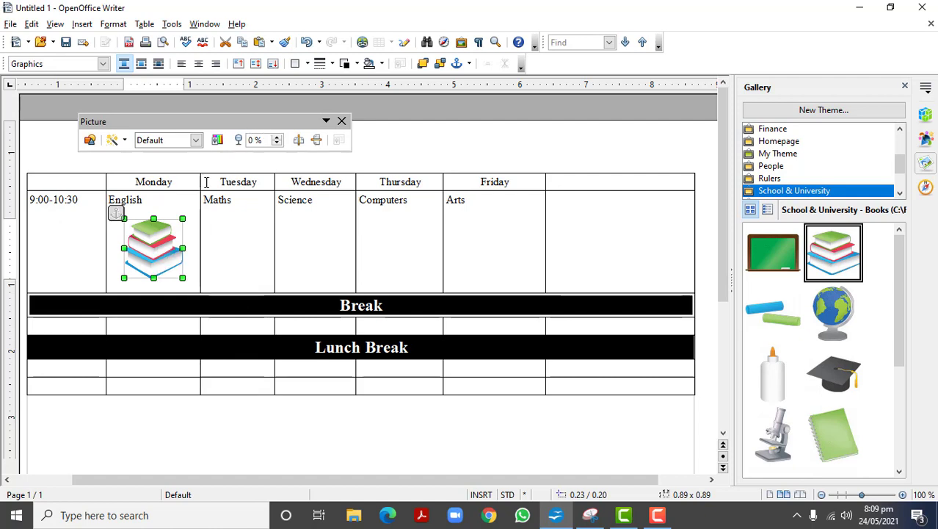
right_click(161, 249)
mouse_move(225, 261)
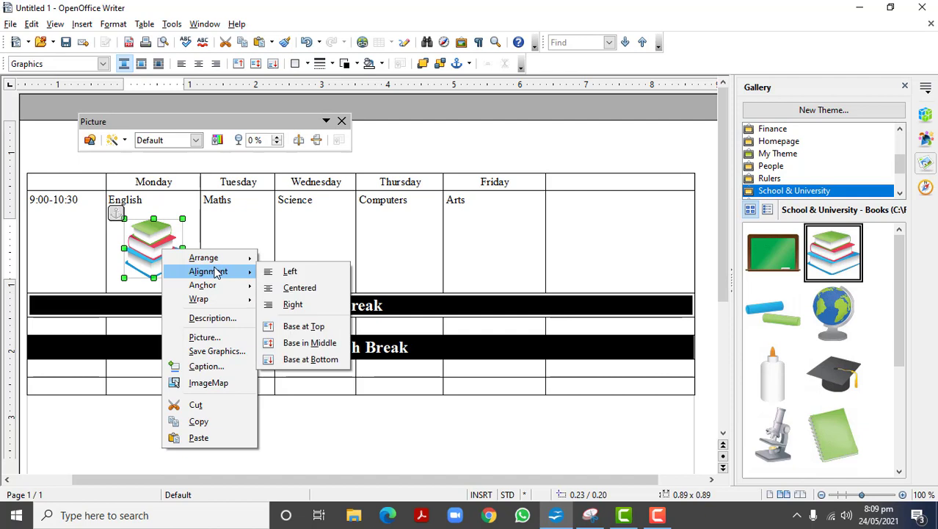
left_click(316, 288)
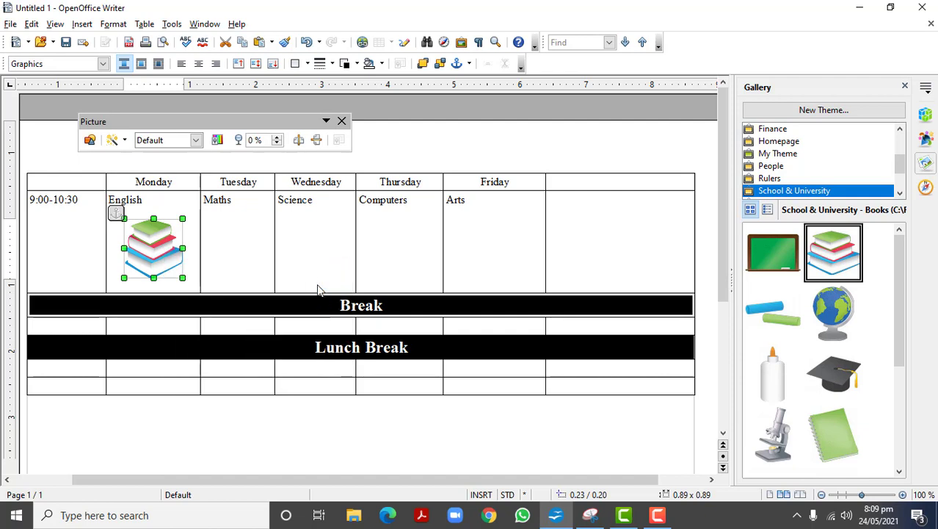
Step: Review the formatting options available for the Books picture, including its Color adjustment settings
right_click(151, 238)
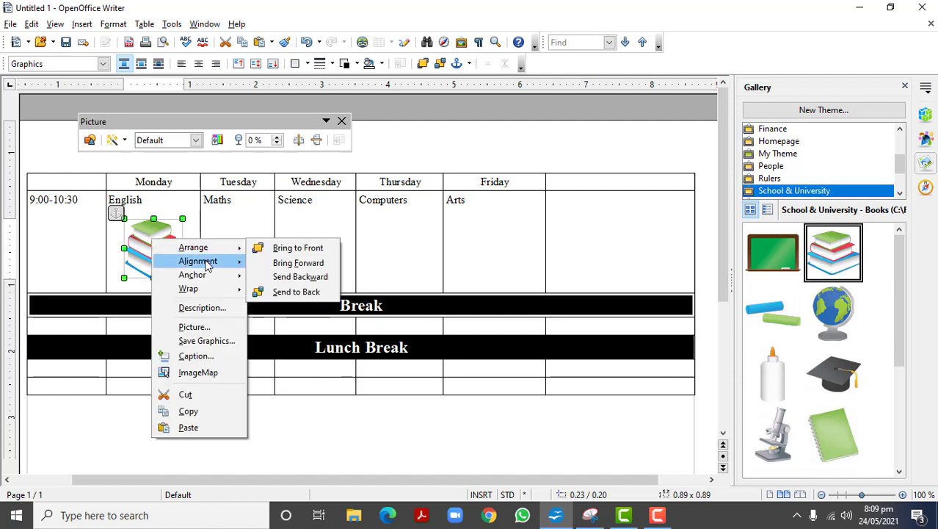
mouse_move(229, 267)
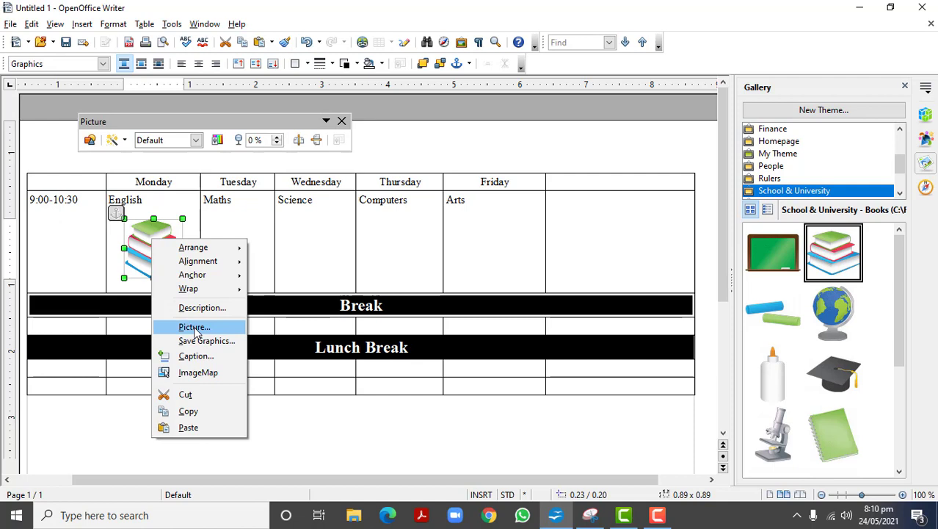
left_click(218, 142)
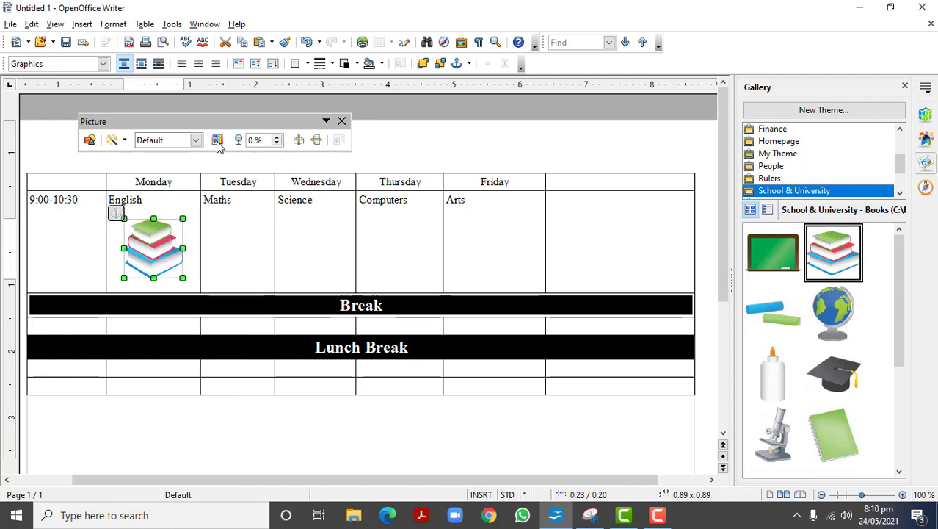
left_click(218, 141)
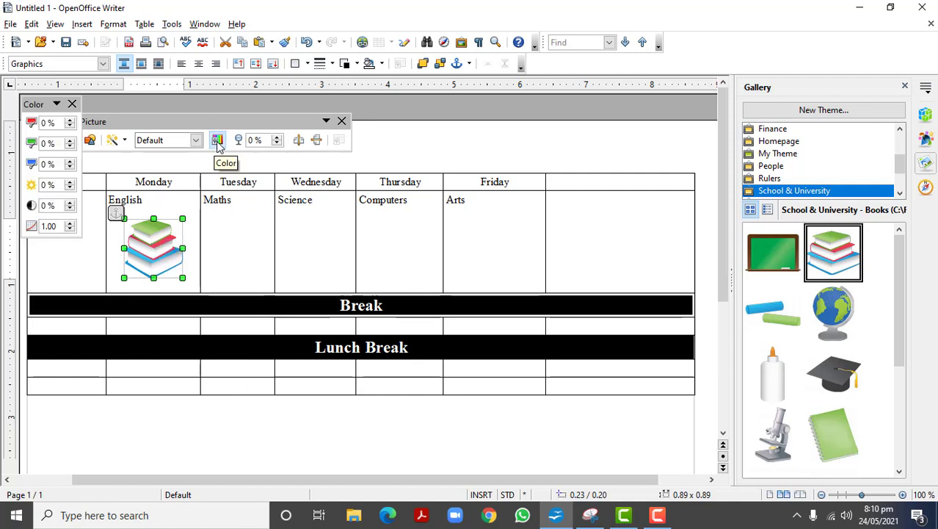
left_click(218, 143)
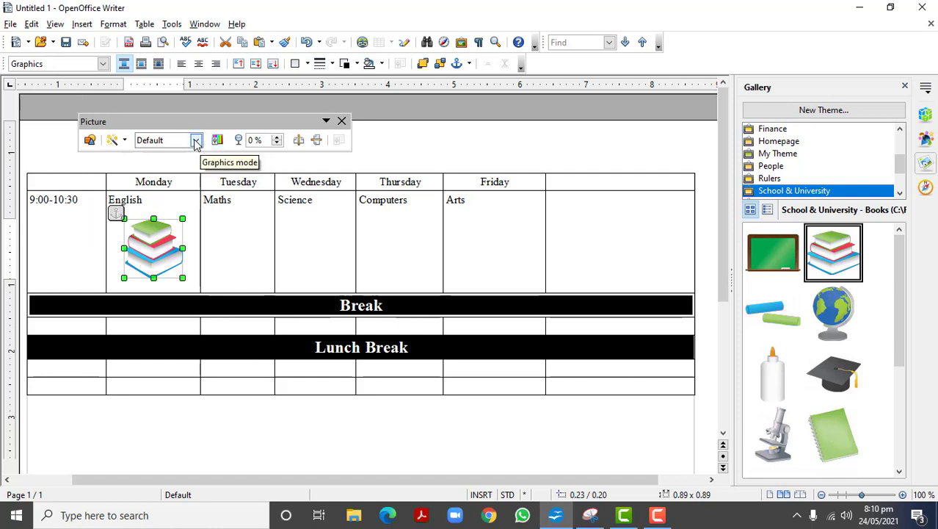
Step: Try the Grayscale, Black/White and Watermark graphics modes on the Books picture
left_click(196, 141)
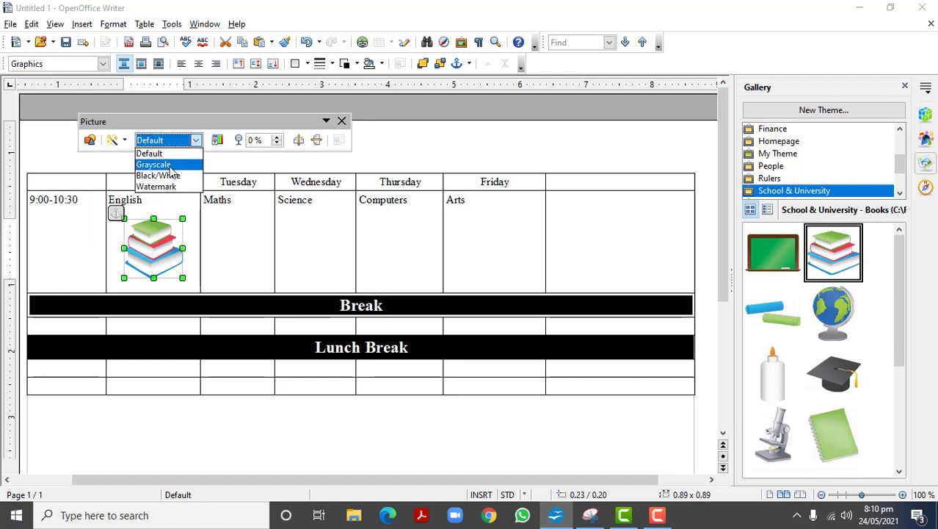
left_click(169, 165)
left_click(196, 141)
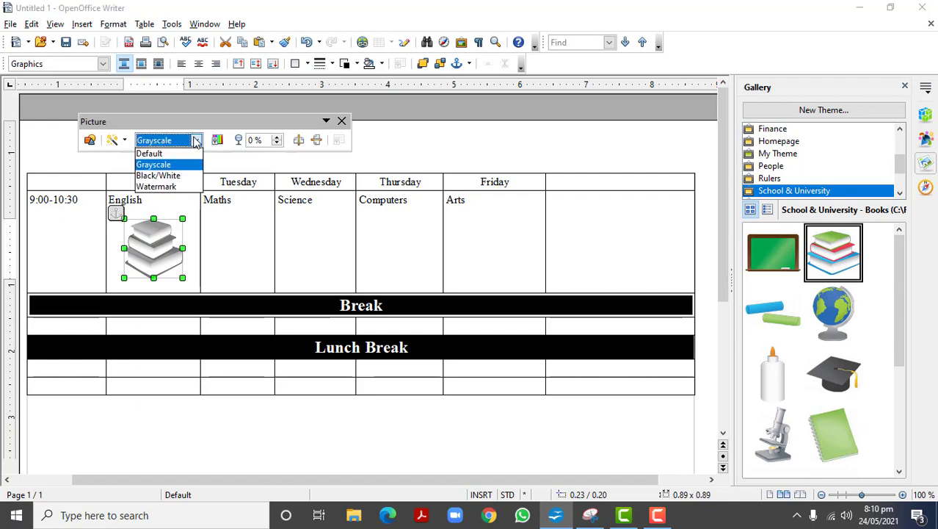
left_click(179, 176)
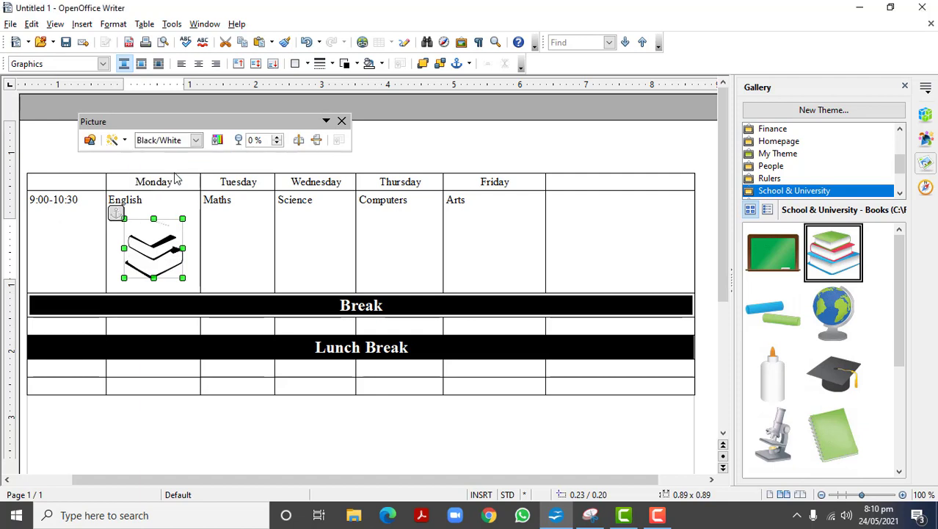
left_click(196, 141)
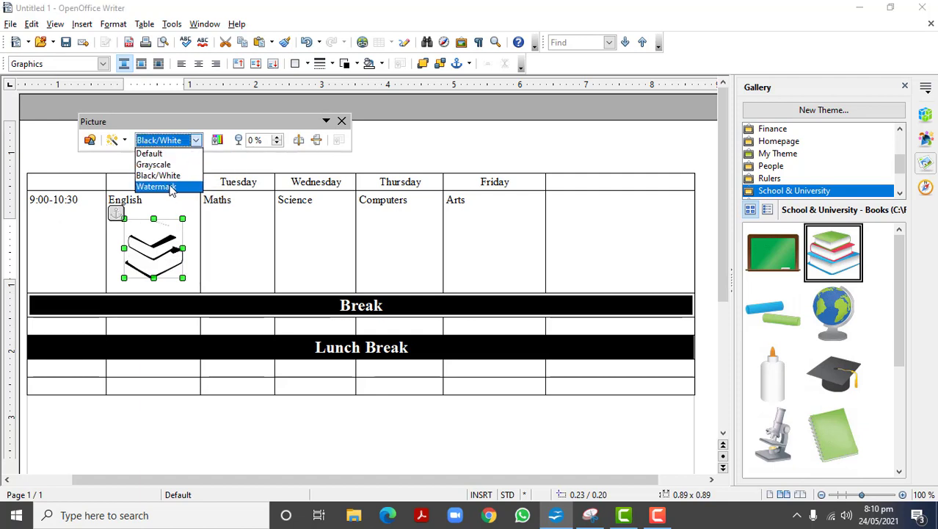
left_click(170, 186)
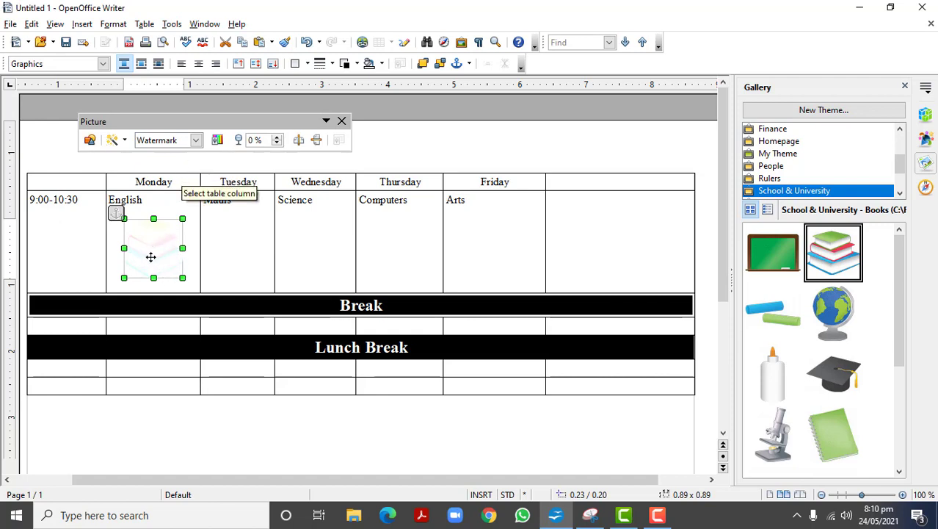
left_click(226, 244)
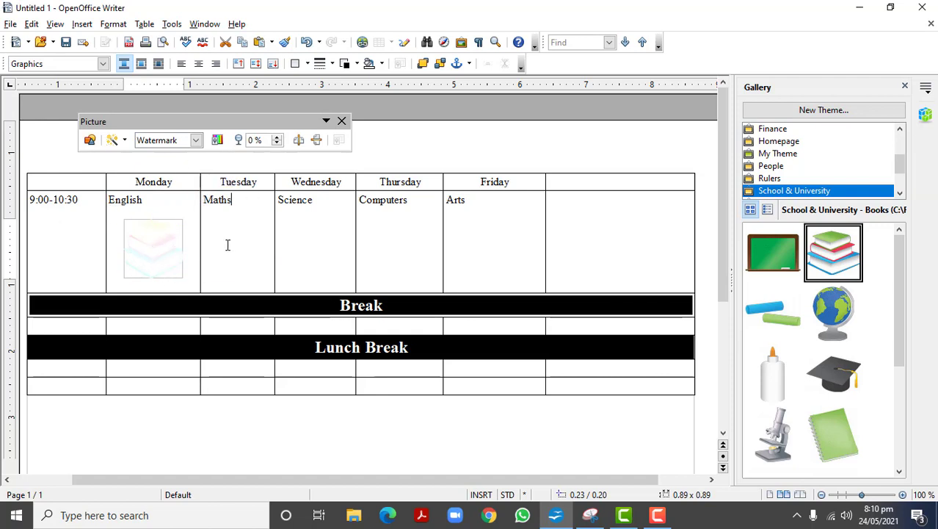
Step: Change the Books picture's graphics mode to Grayscale and look at the available picture filters
left_click(169, 250)
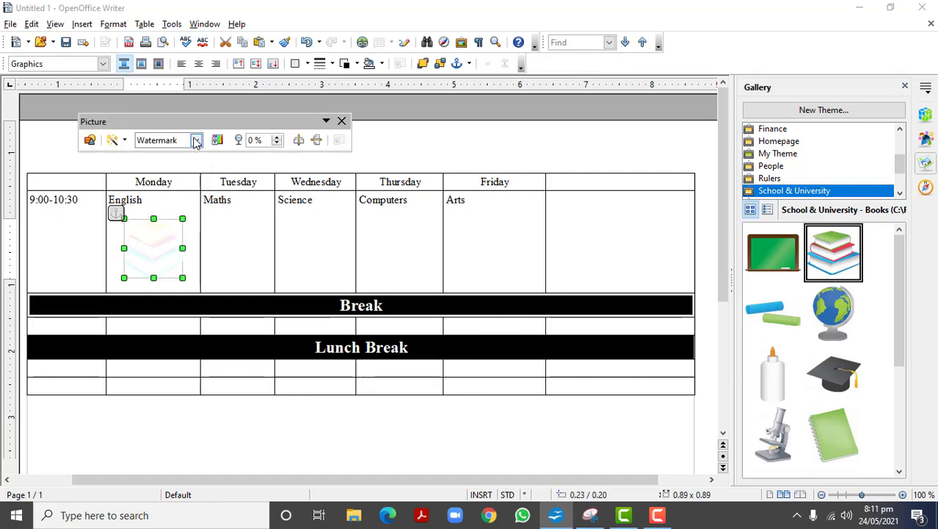
left_click(196, 141)
left_click(166, 165)
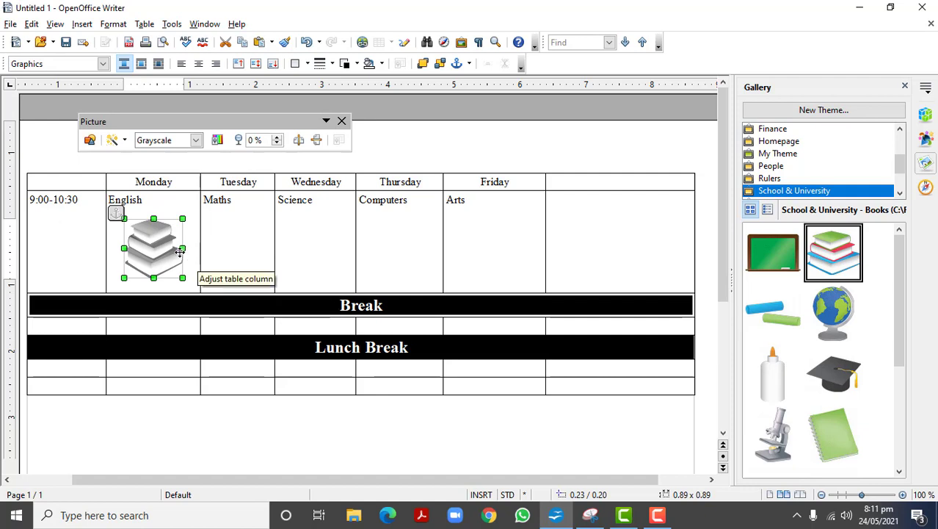
left_click(125, 141)
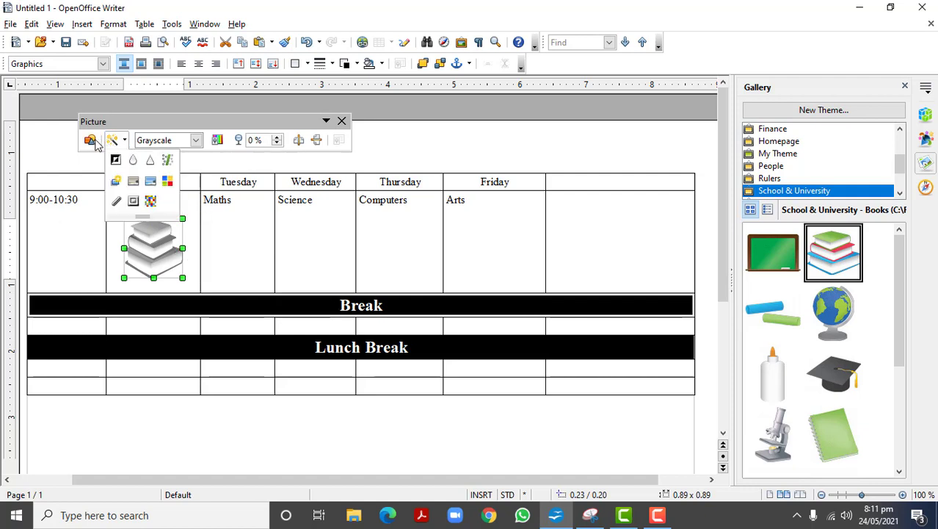
left_click(125, 141)
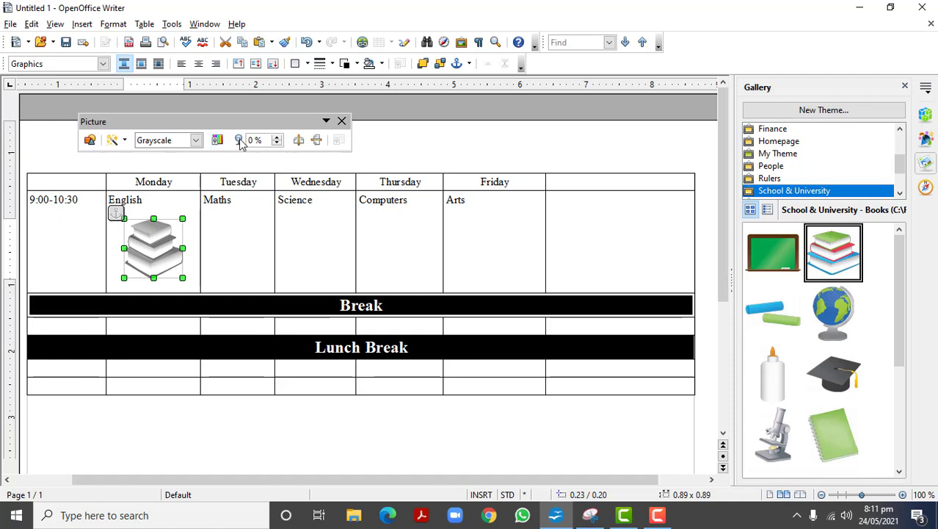
Step: Try horizontal and vertical flips on the Books picture, leaving it flipped horizontally only
left_click(299, 140)
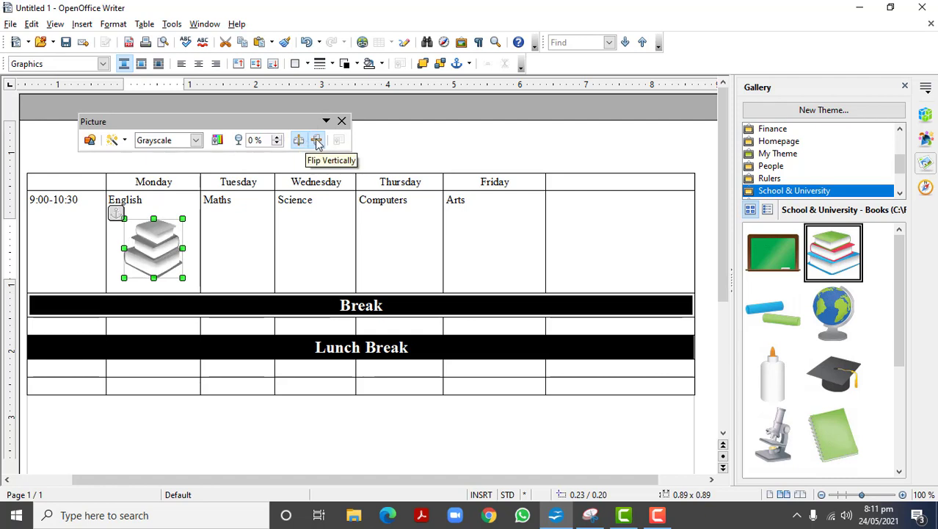
left_click(317, 141)
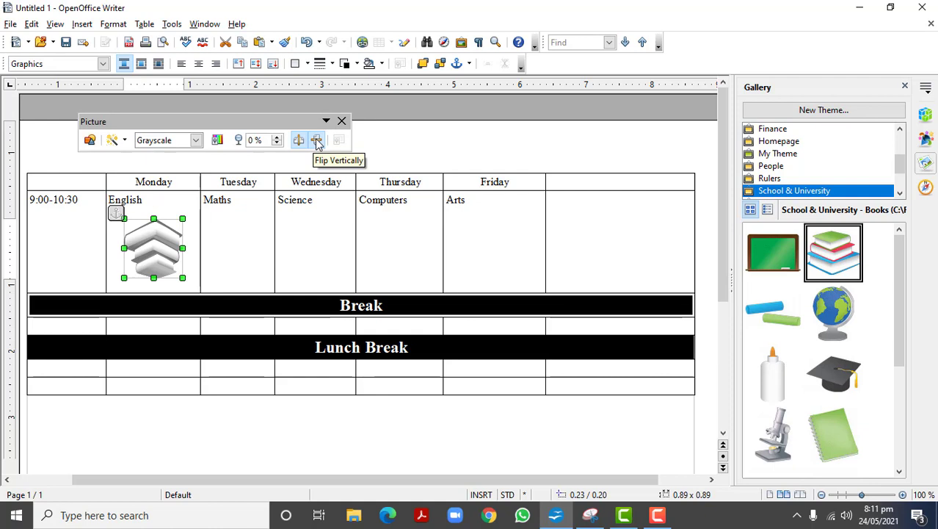
left_click(299, 141)
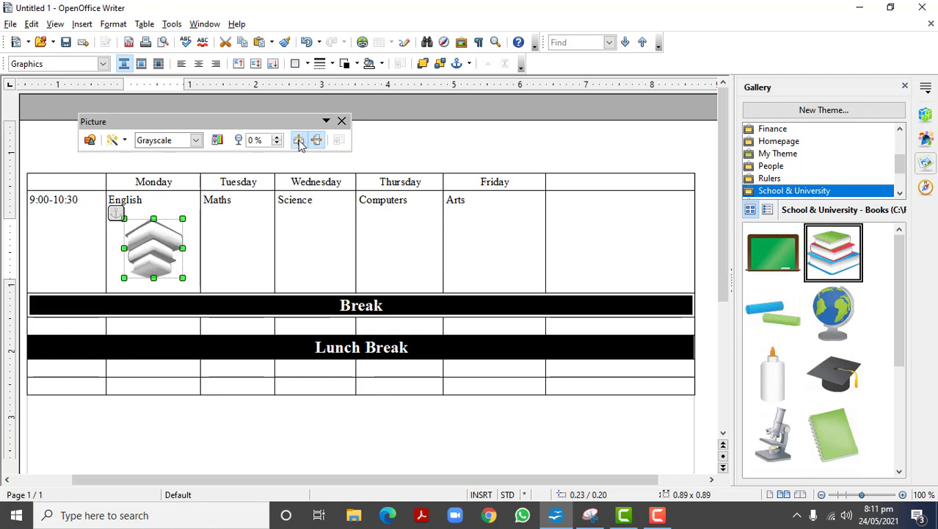
left_click(299, 141)
left_click(298, 141)
left_click(299, 141)
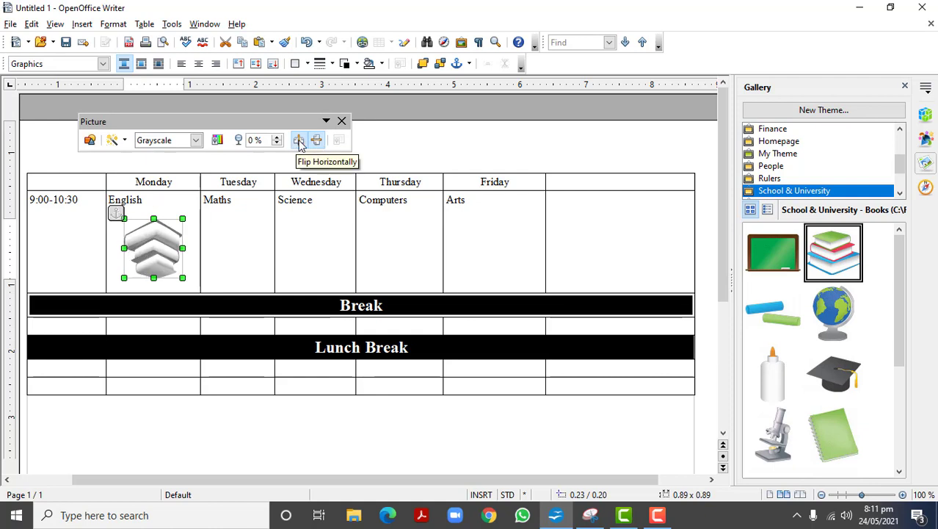
left_click(316, 143)
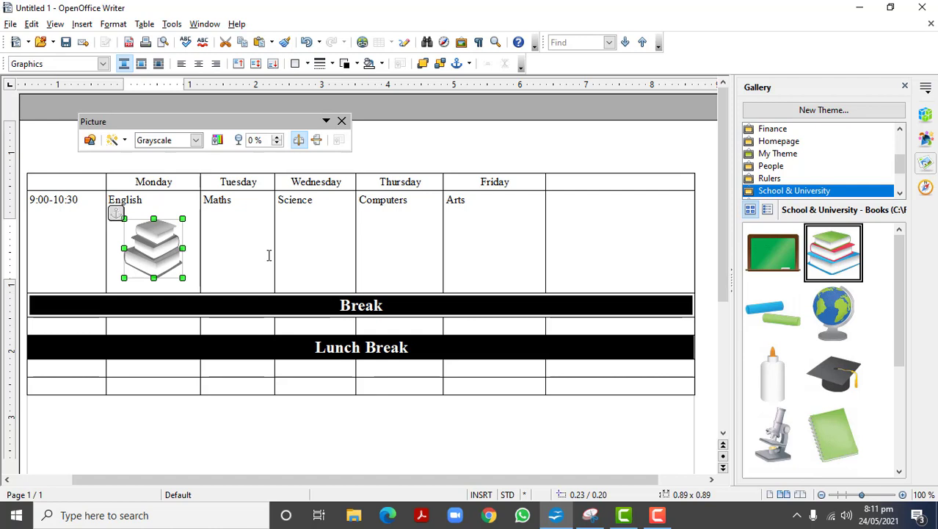
left_click(607, 224)
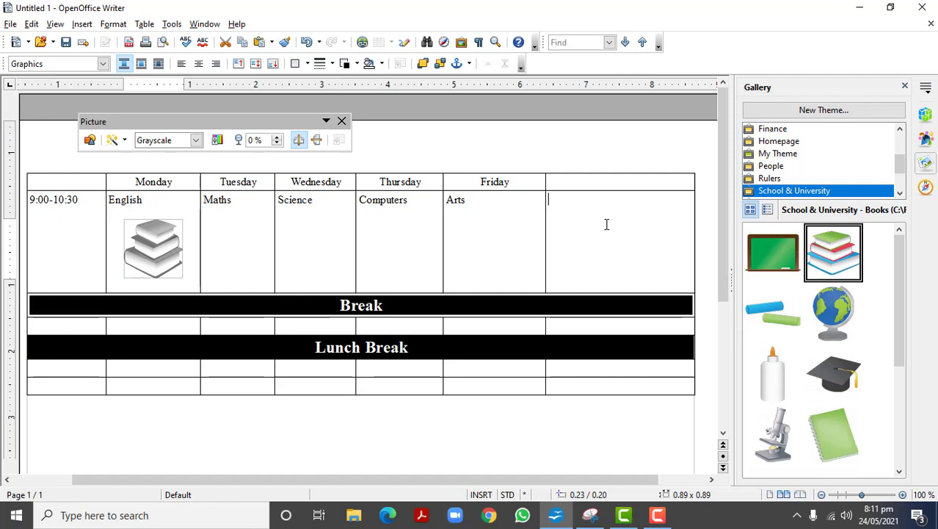
Step: Split the "Arts" cell under Friday vertically into 2 cells and enter "Crafts" in the new cell
left_click(491, 205)
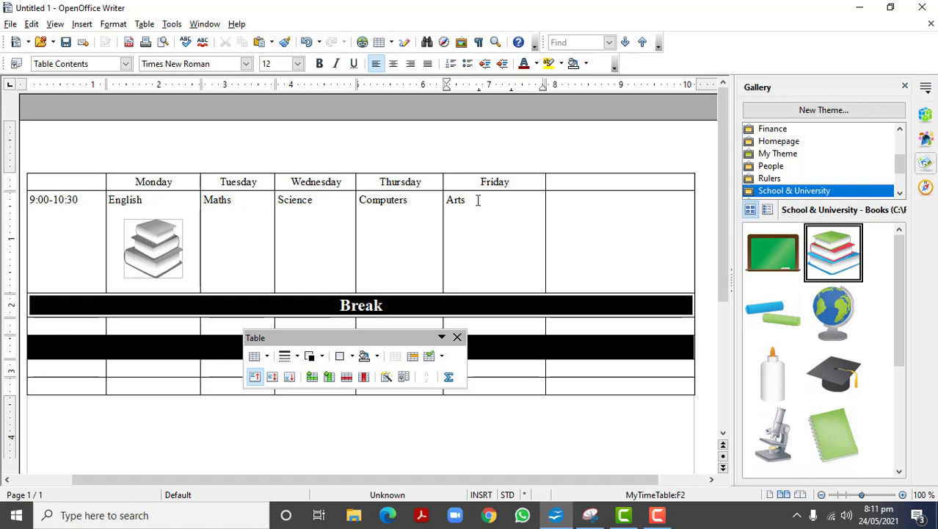
type("A")
left_click(413, 357)
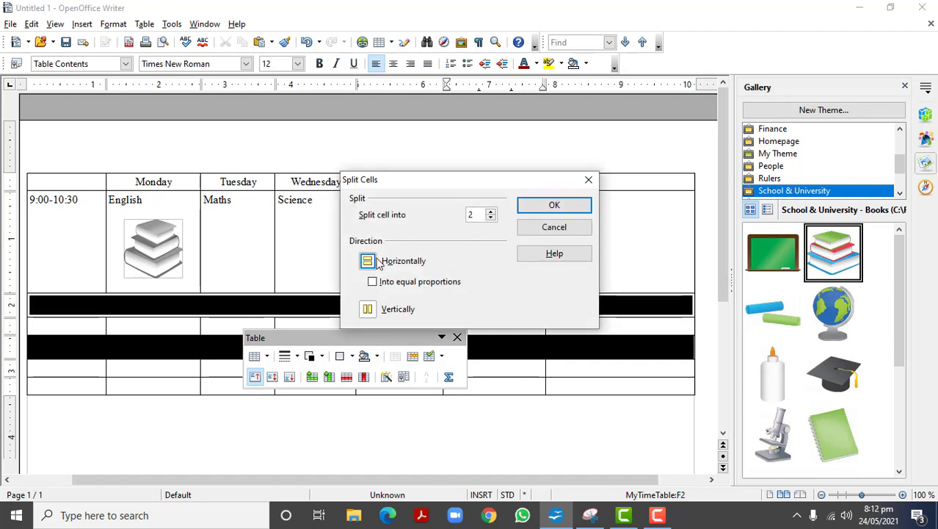
left_click(368, 309)
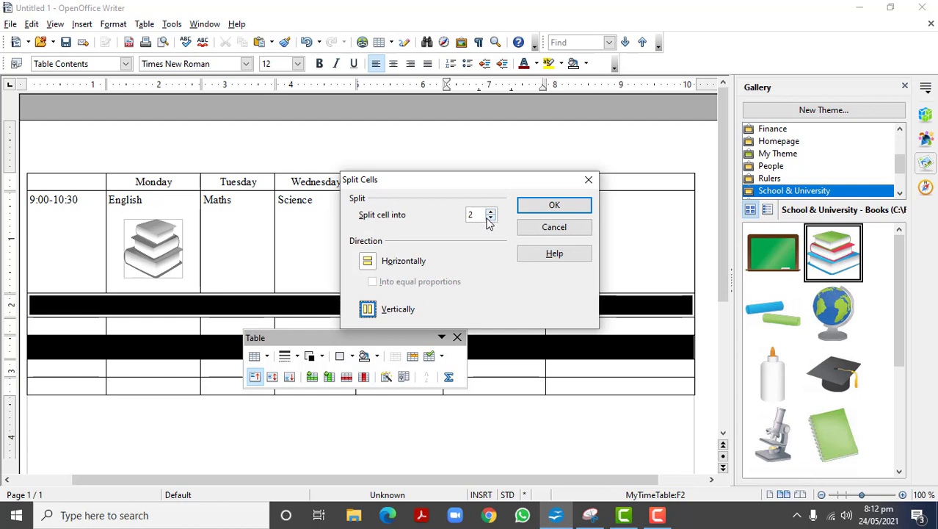
left_click(552, 206)
left_click(517, 205)
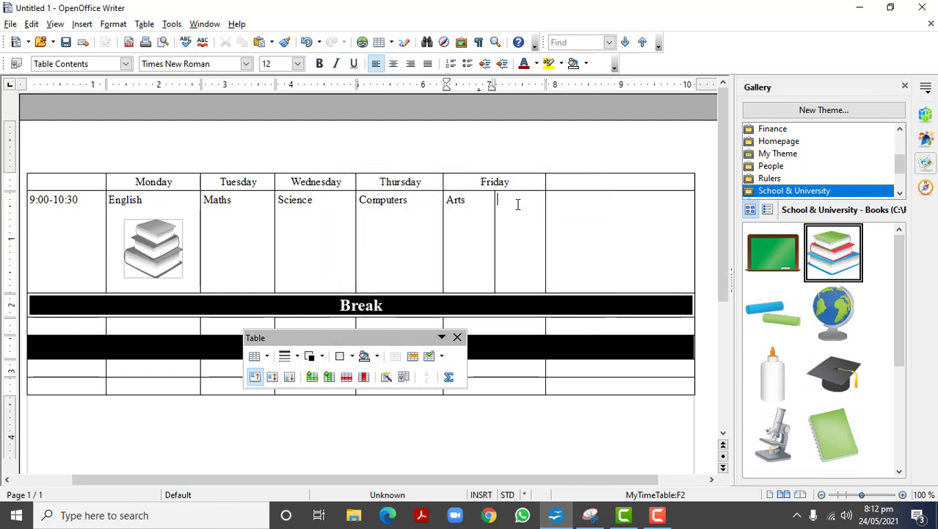
type("Crafts")
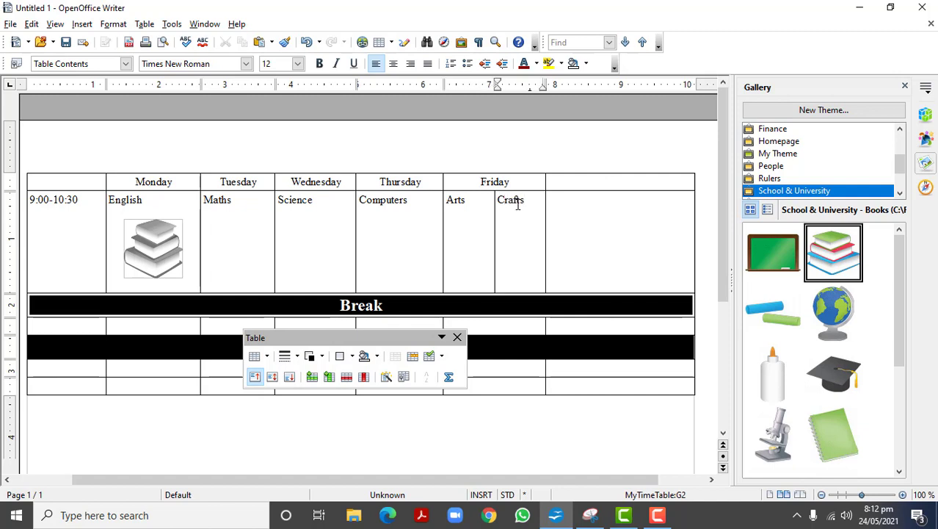
Step: Undo the vertical split of Friday's "Arts" cell, then split it horizontally into 2 cells with "Crafts" entered in the lower one
key("ctrl+z")
key("ctrl+z")
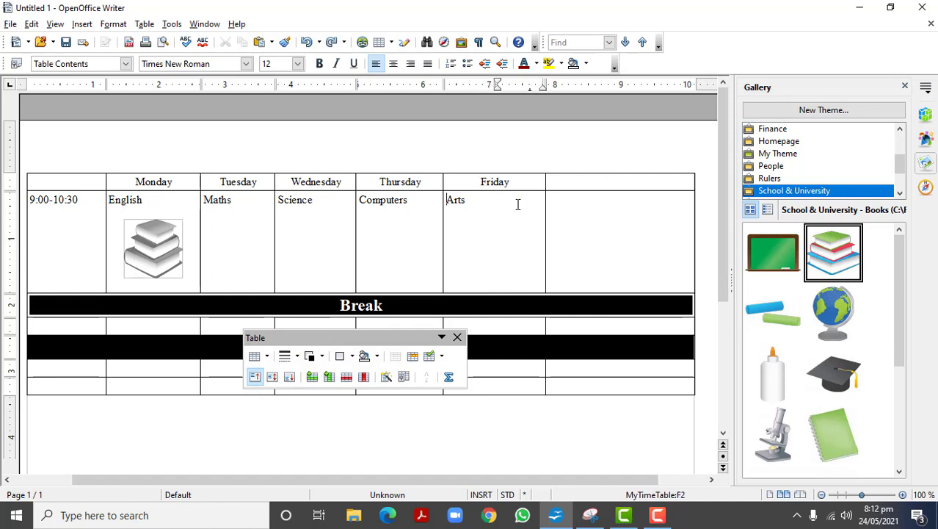
left_click(413, 358)
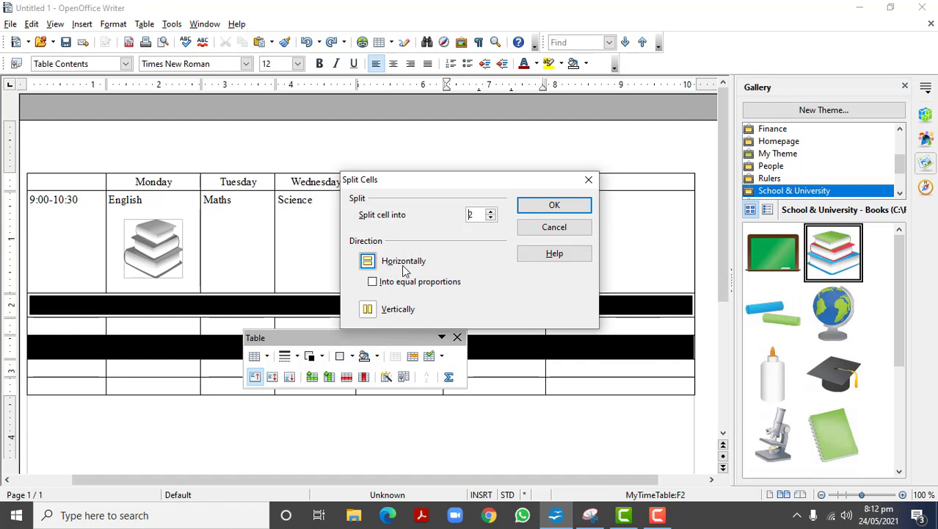
left_click(554, 207)
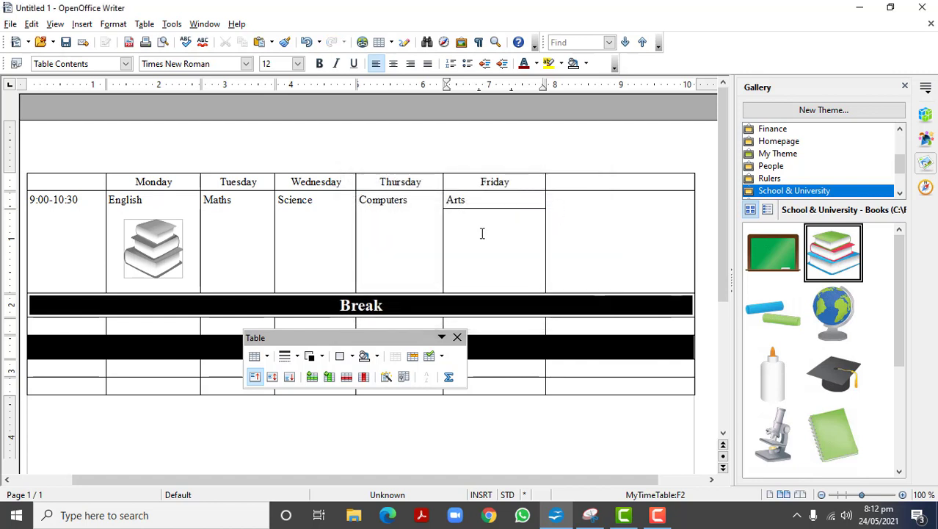
type("Crafts")
Step: Make Friday's "Arts" cell taller and insert the Chalk picture from the School & University gallery theme, sized about 1.00 × 0.67 inches
left_click_drag(503, 209, 503, 237)
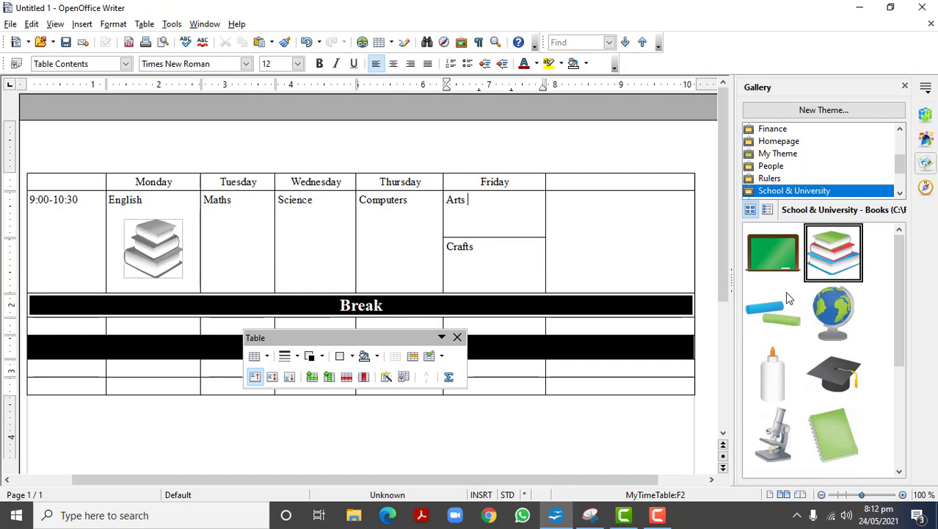
left_click(777, 316)
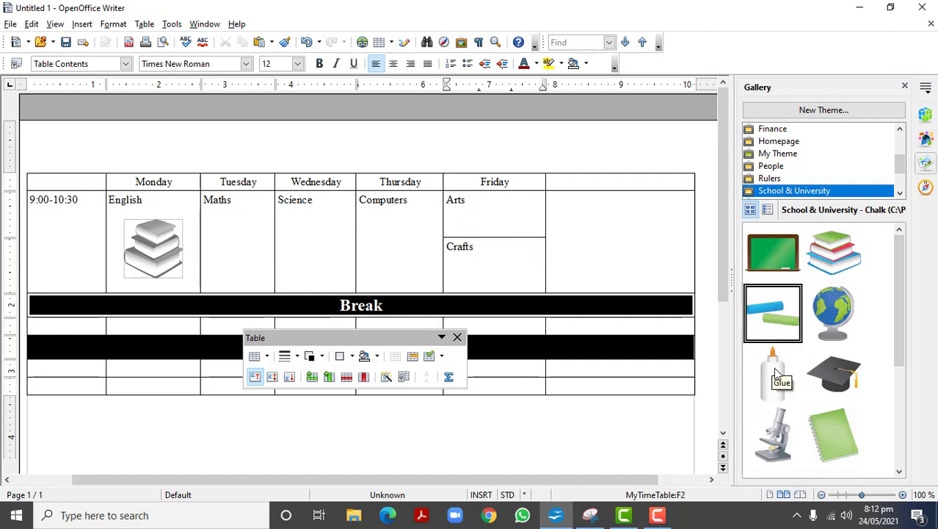
left_click_drag(769, 317, 504, 214)
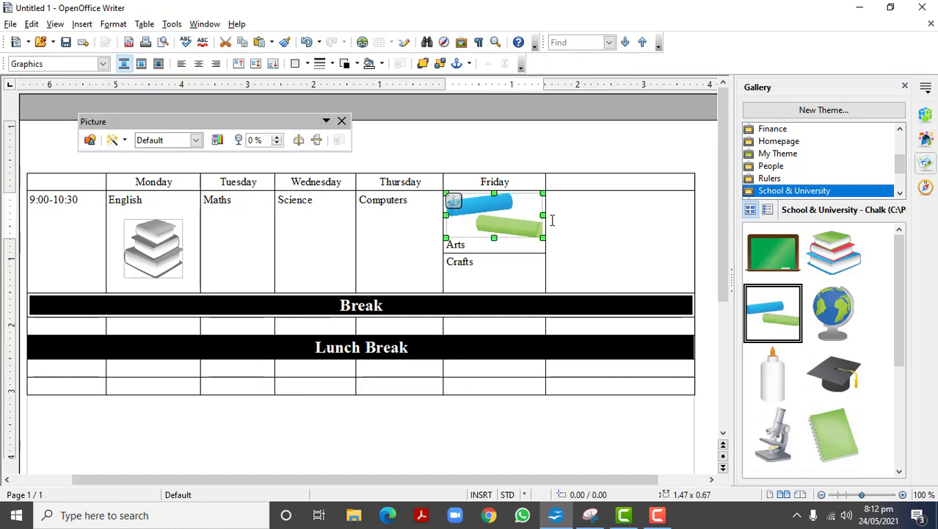
left_click_drag(490, 211, 501, 220)
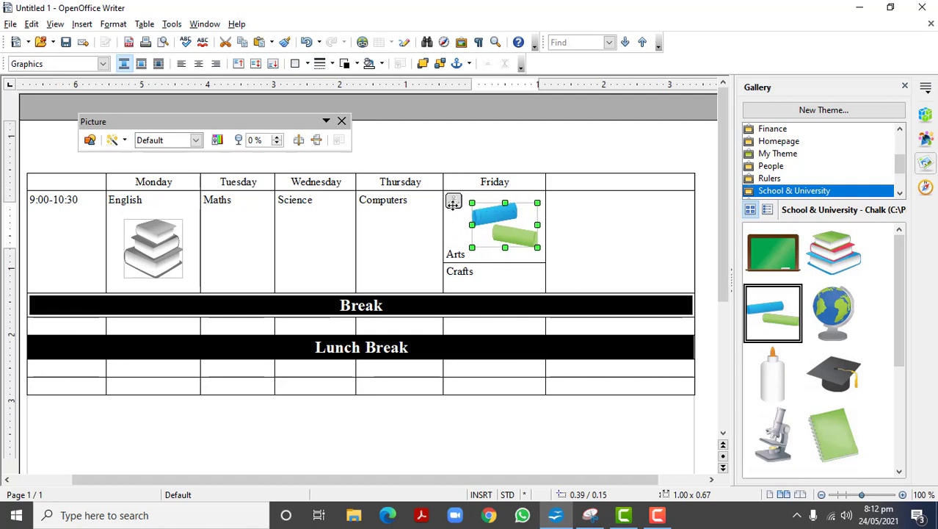
Step: Look at the anchor options available for the Chalk picture
right_click(487, 218)
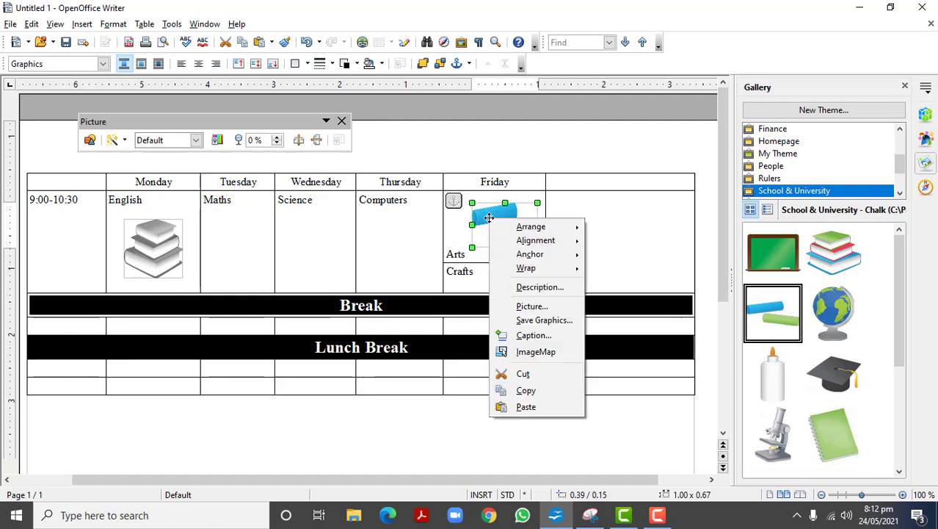
mouse_move(547, 254)
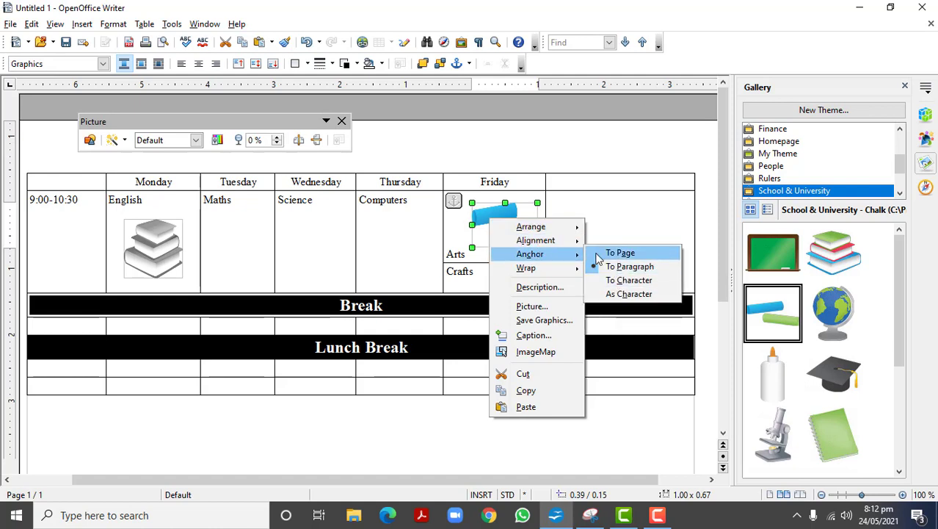
left_click(470, 261)
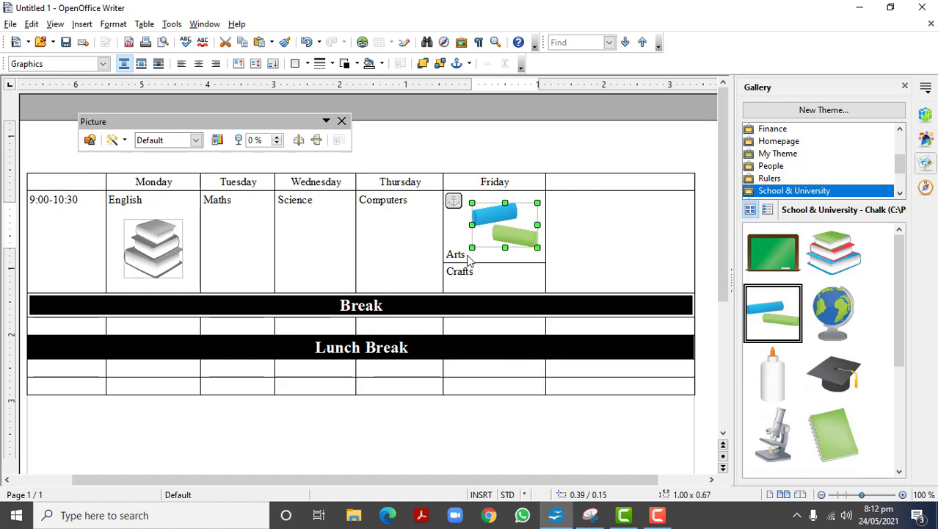
Step: Try to place the Chalk picture under the "Arts" text and remove the blank line beneath it
key("Delete")
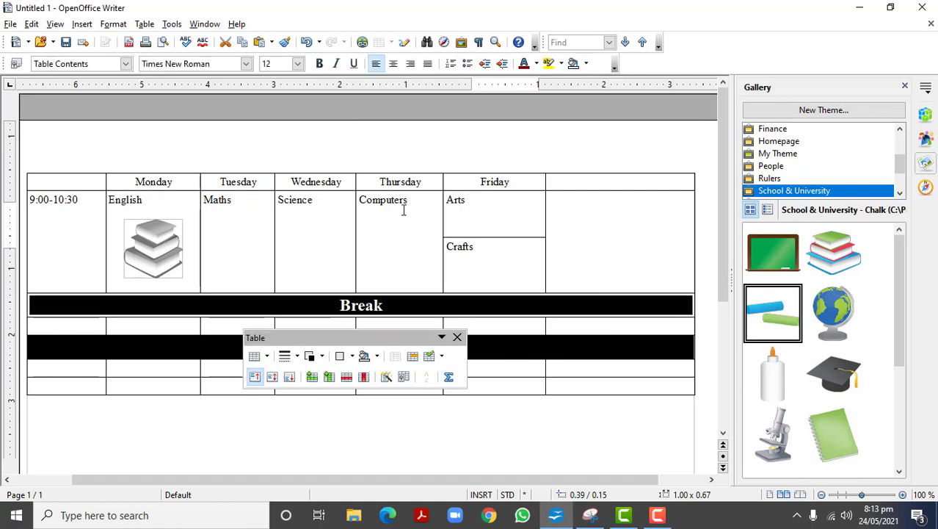
key("ctrl+z")
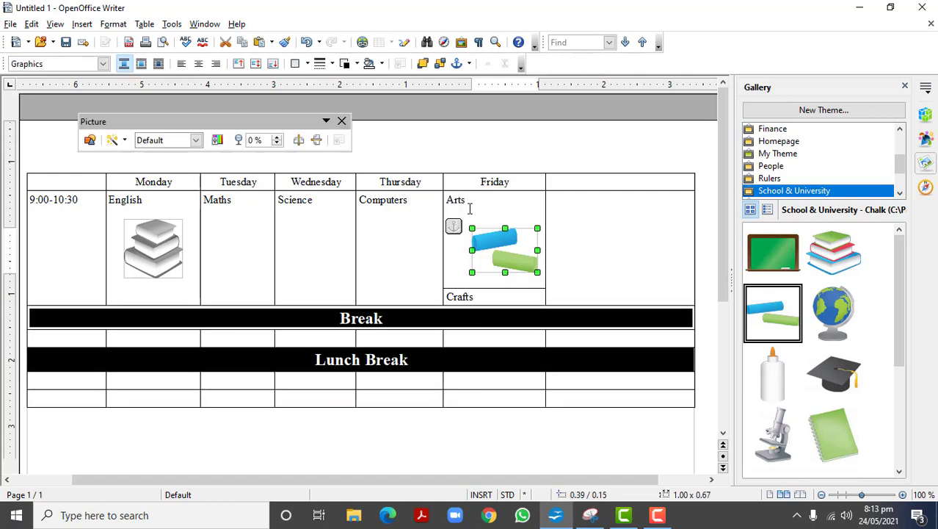
left_click_drag(519, 250, 509, 236)
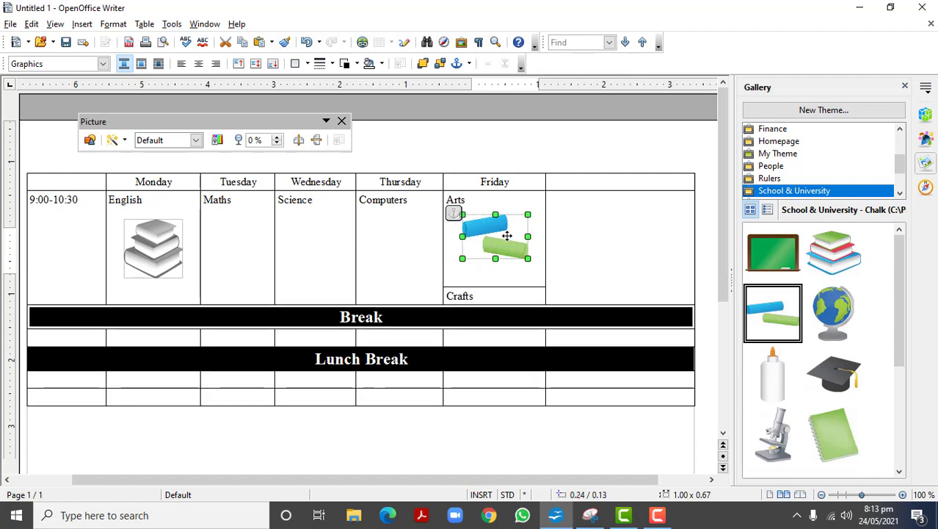
left_click(491, 276)
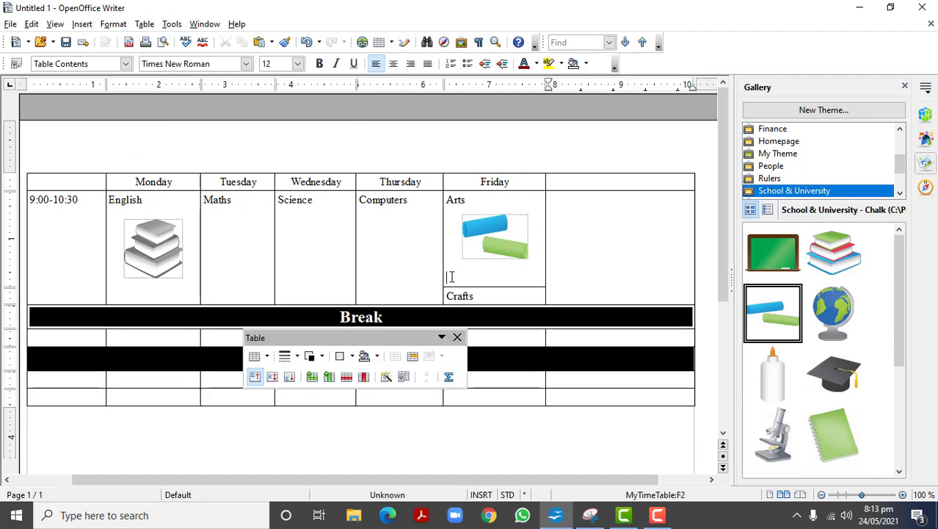
key("BackSpace")
key("BackSpace")
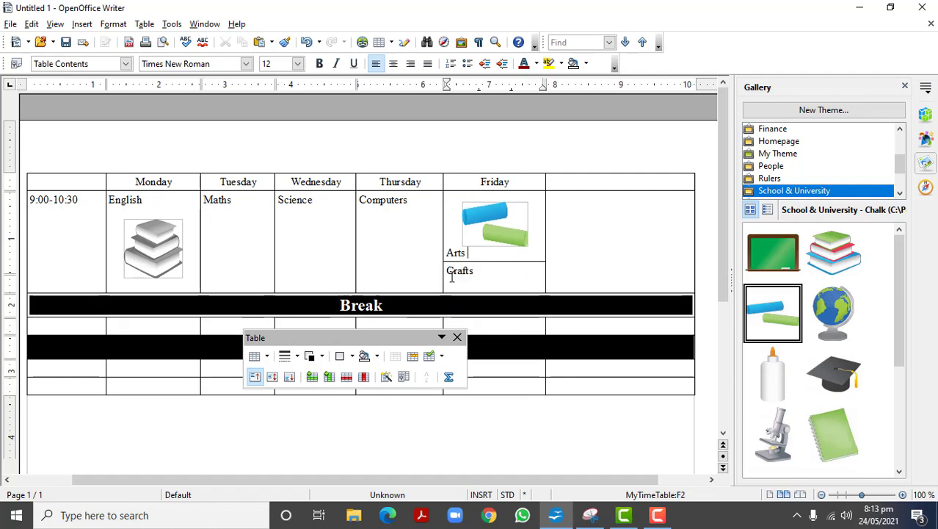
key("ctrl+z")
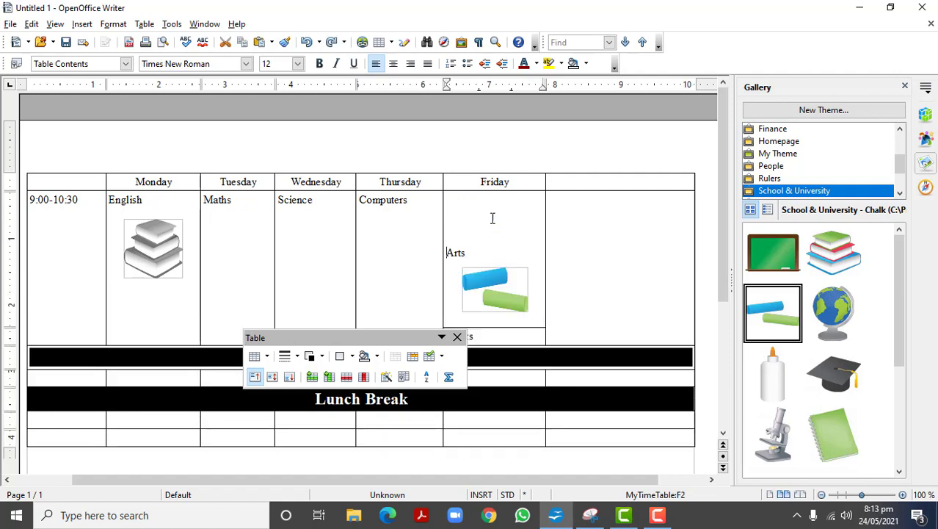
Step: Position the Chalk picture directly below the "Arts" text, about 0.28 inches across and 0.32 inches down, and deselect it
left_click(465, 207)
left_click_drag(490, 296, 477, 243)
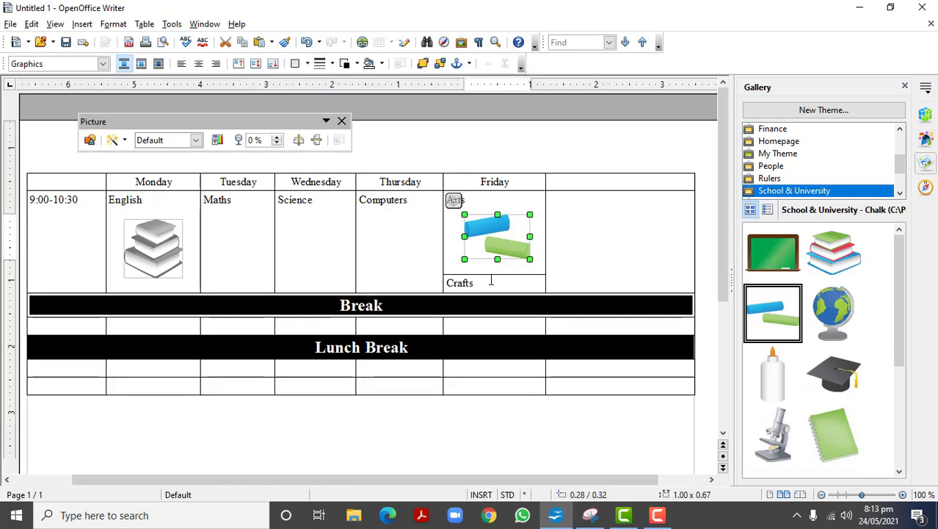
left_click(564, 260)
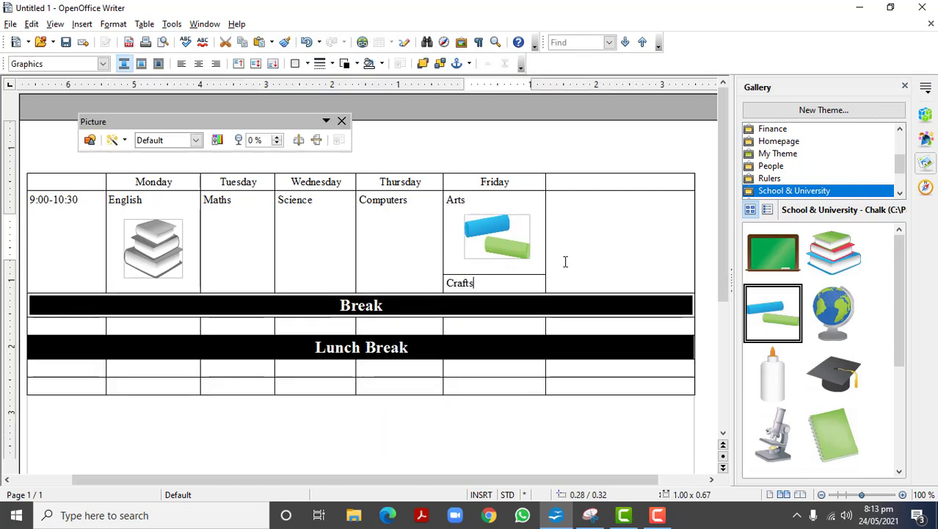
left_click(510, 243)
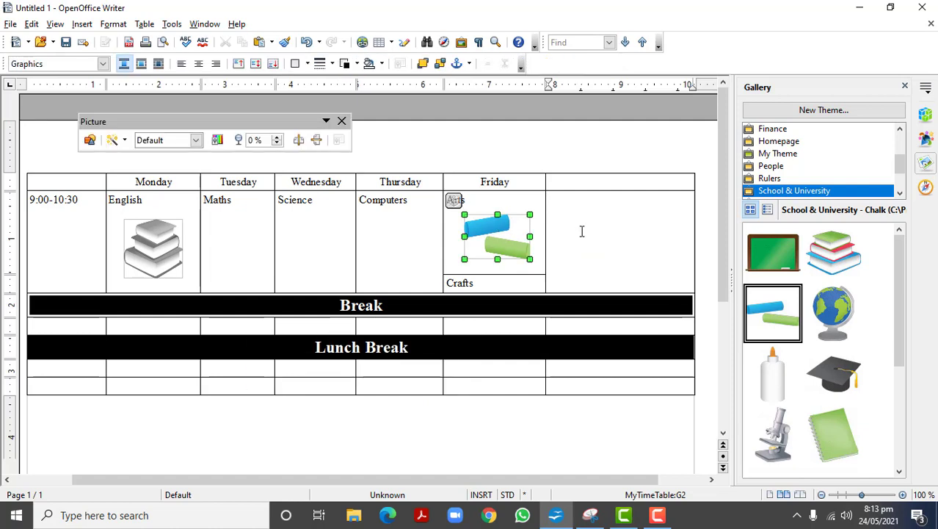
key("Escape")
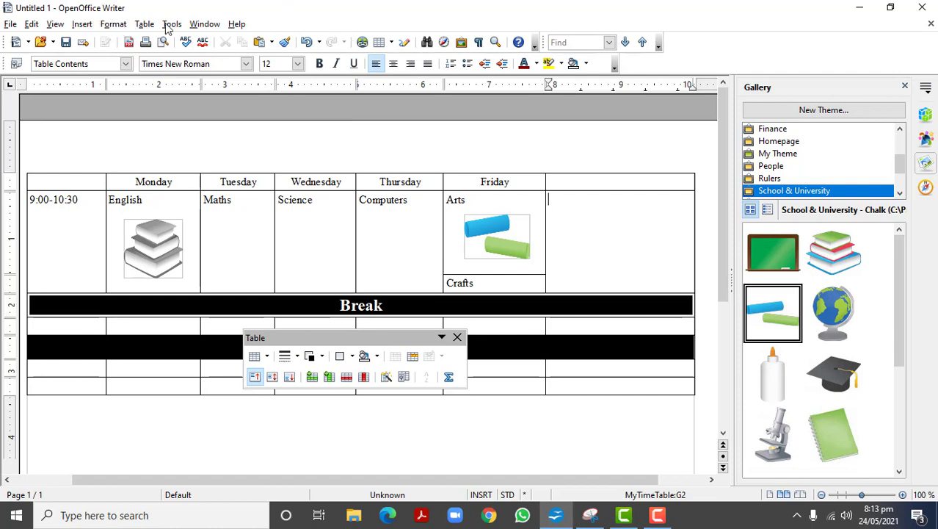
Step: Check the timetable in the page preview and return to editing the document
left_click(11, 24)
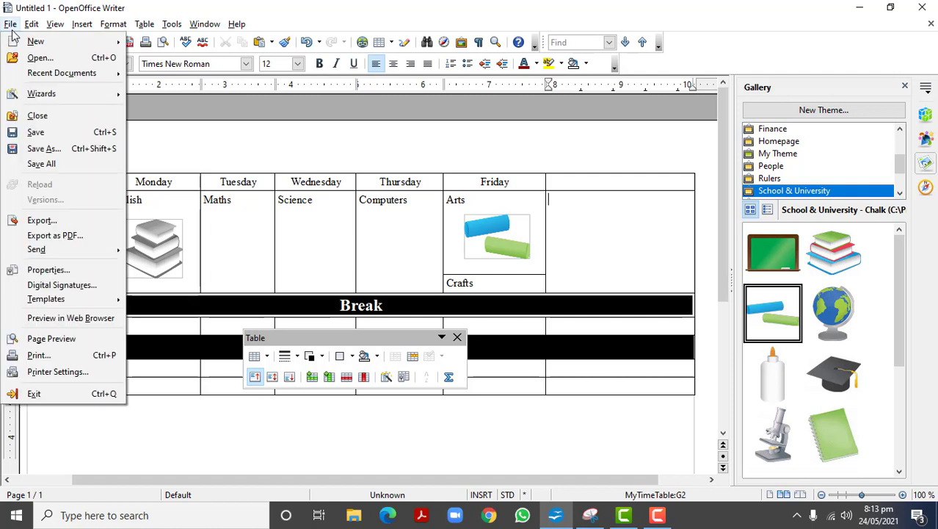
left_click(54, 340)
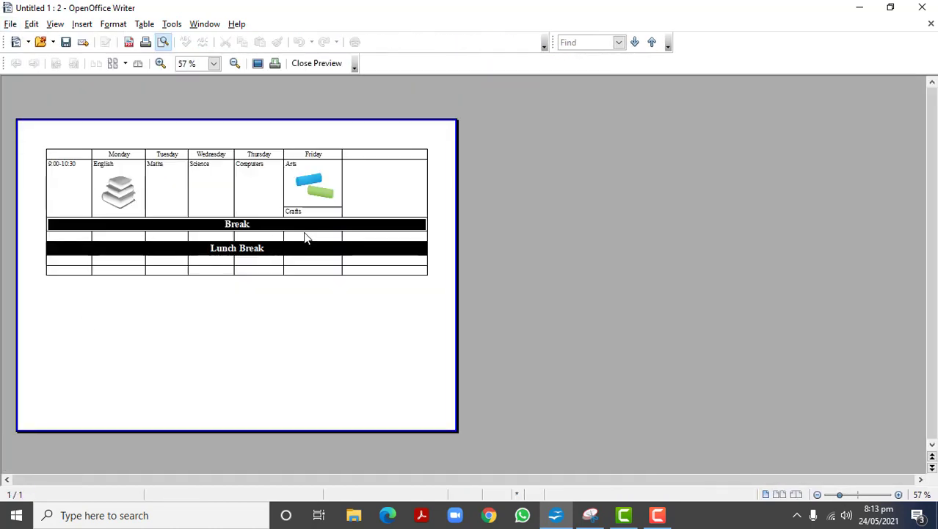
double_click(322, 182)
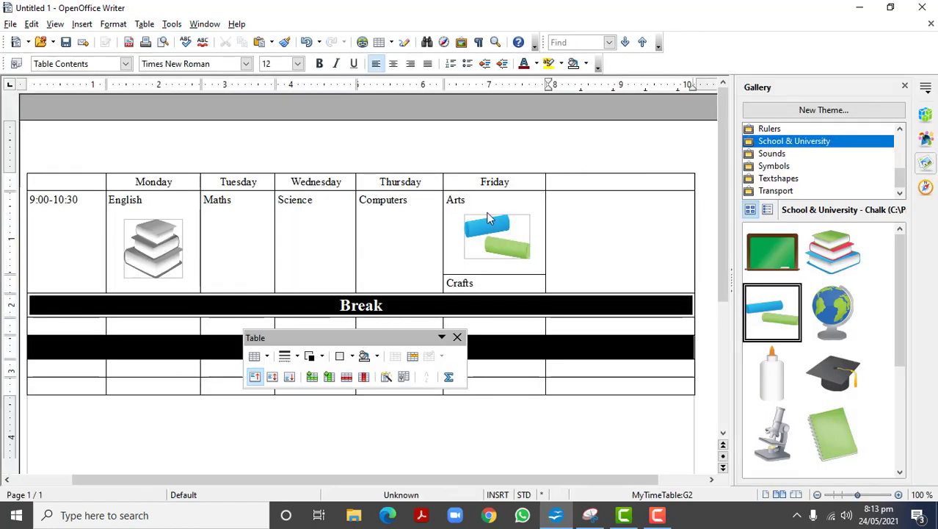
Step: Give the Chalk picture a 1.00 pt orange border on all four sides
left_click(497, 231)
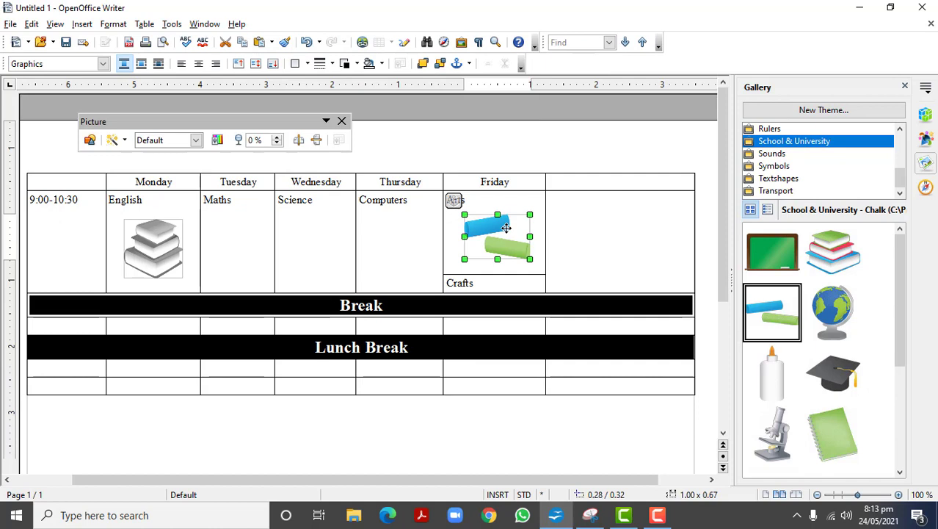
right_click(506, 228)
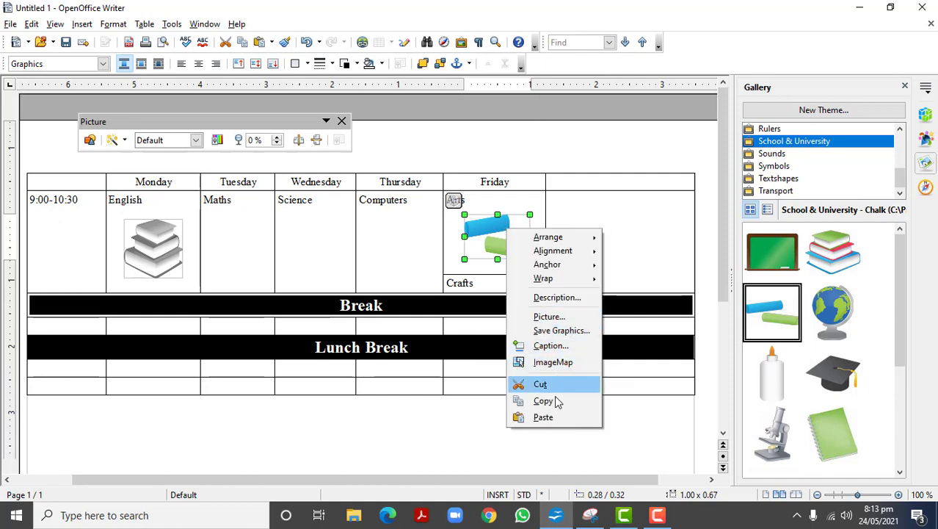
left_click(478, 230)
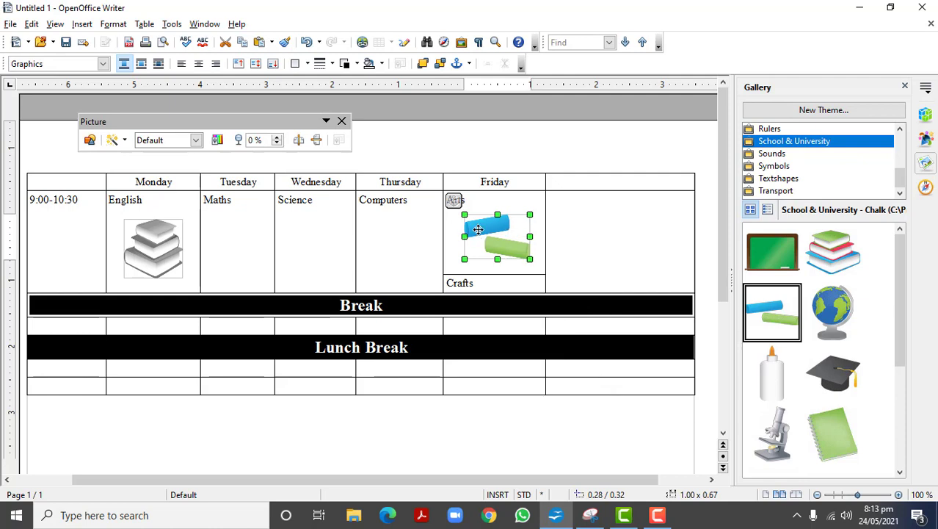
double_click(478, 230)
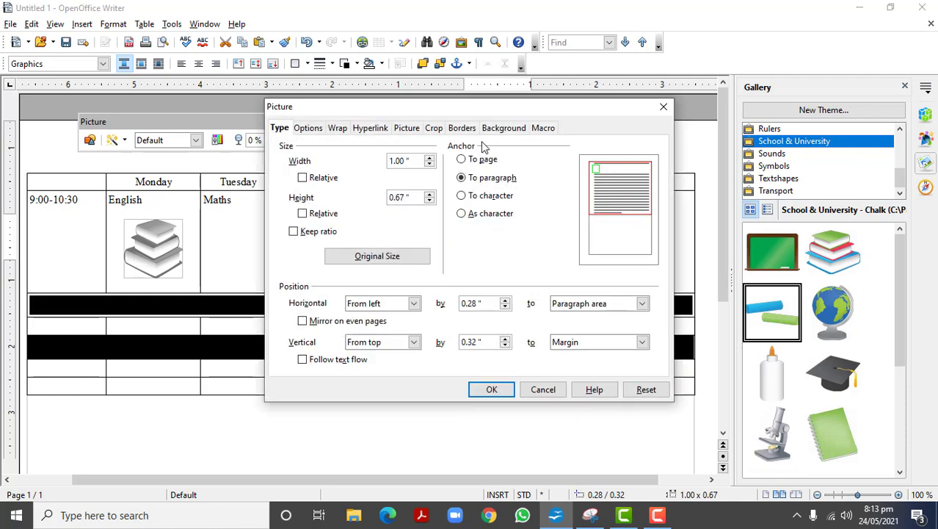
left_click(465, 129)
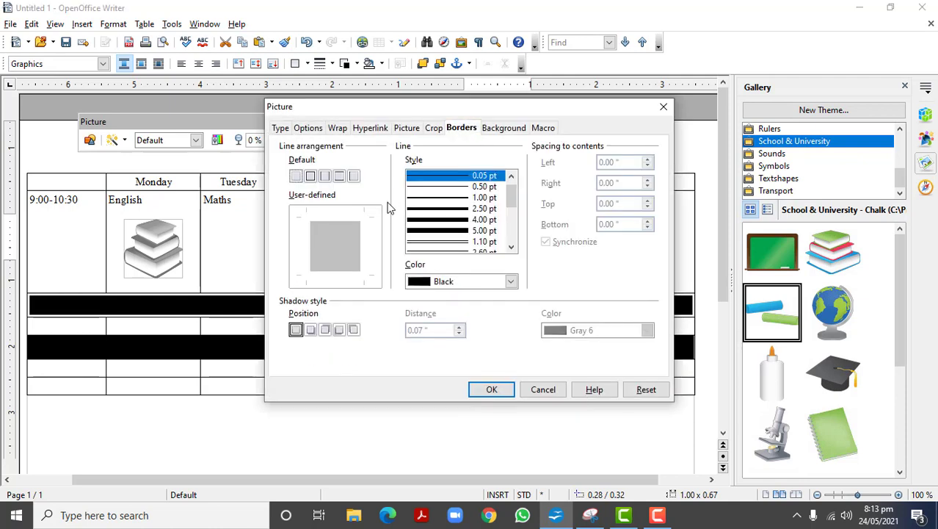
left_click(310, 177)
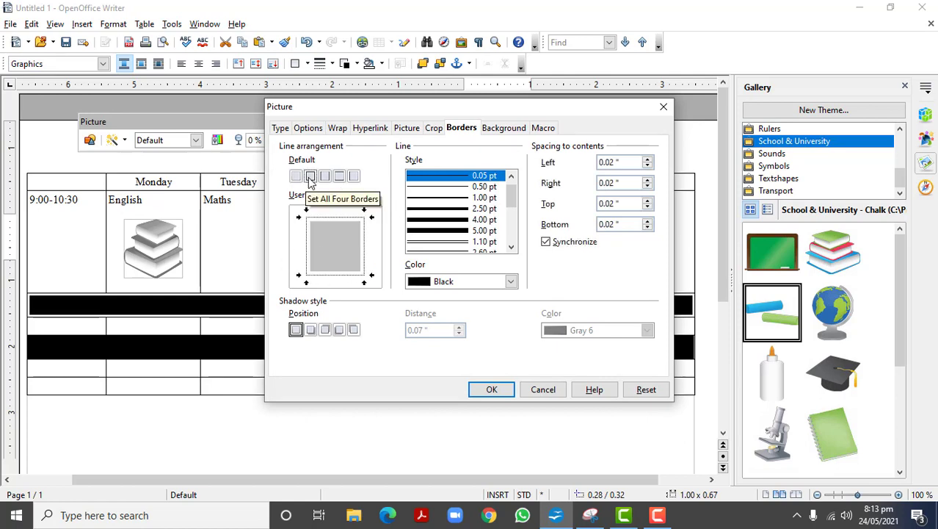
left_click(445, 198)
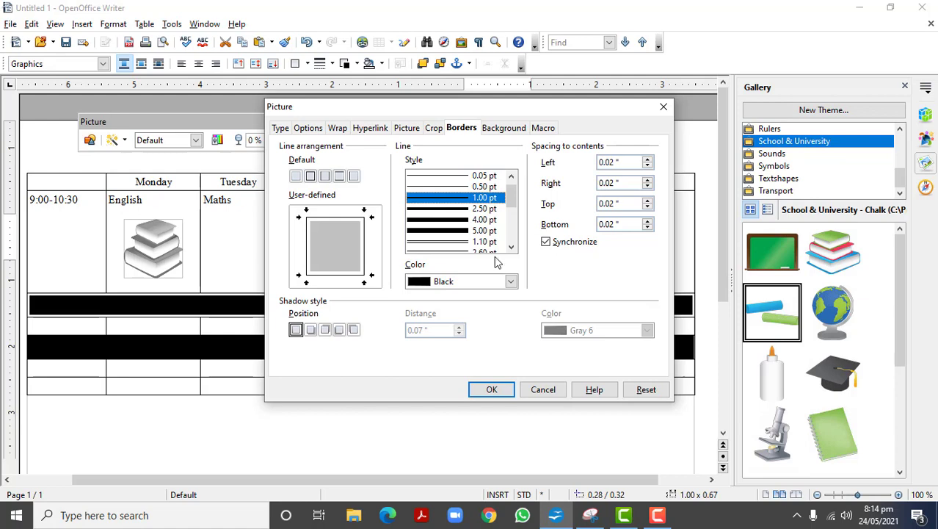
left_click(510, 281)
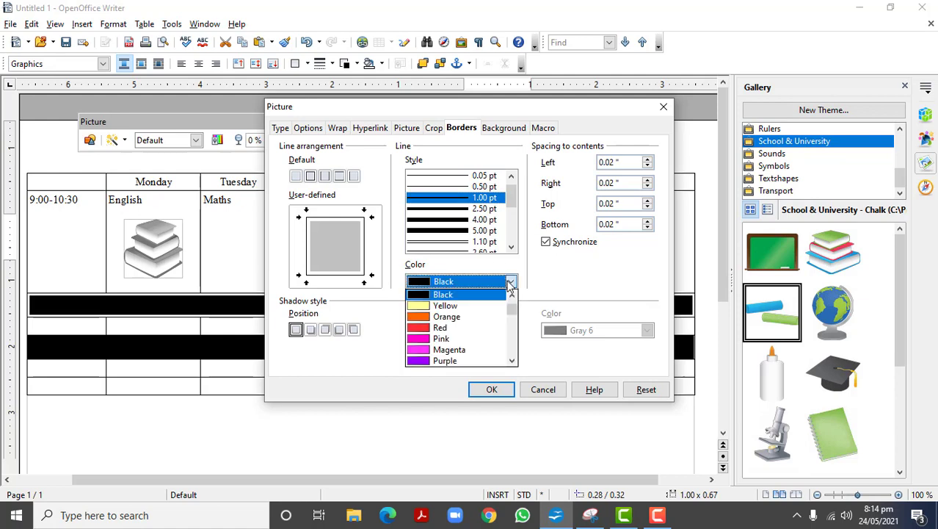
left_click(446, 319)
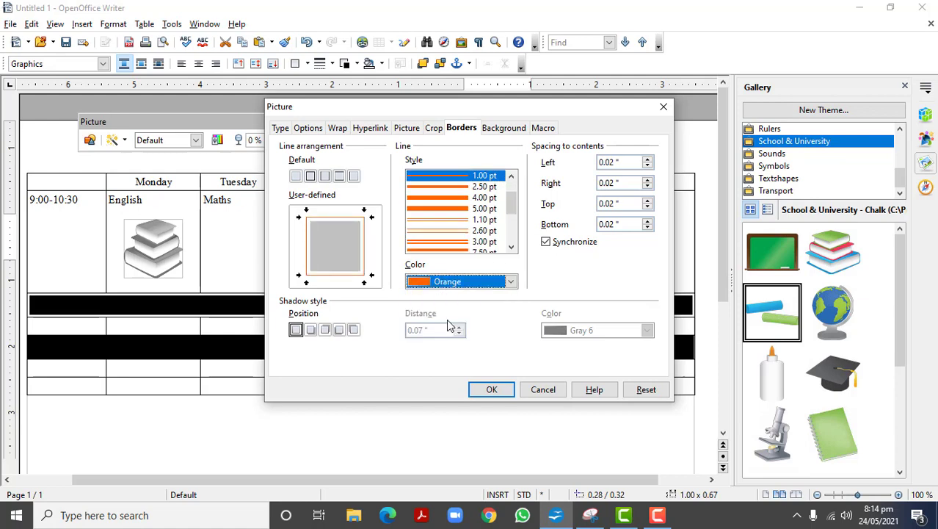
left_click(490, 389)
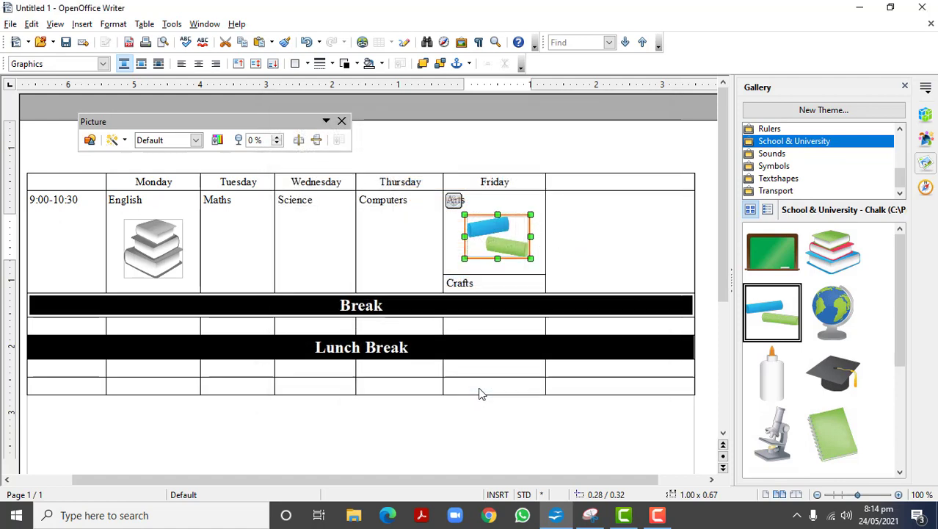
left_click(574, 207)
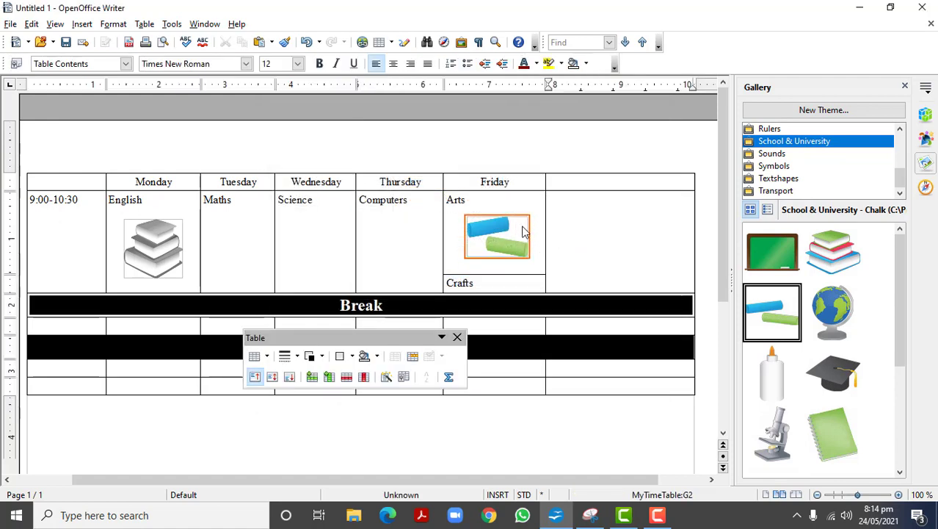